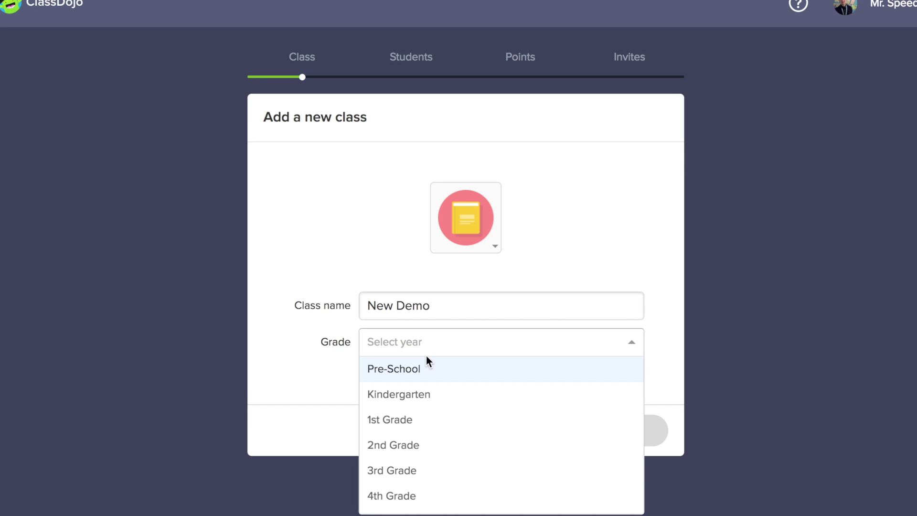
Set the grade of the New Demo class to 3rd Grade and create the class
left_click(396, 471)
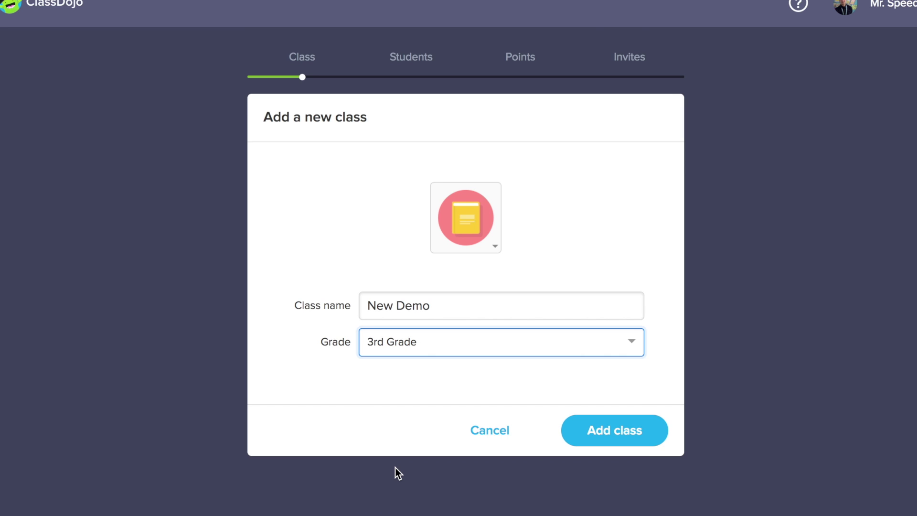
left_click(595, 440)
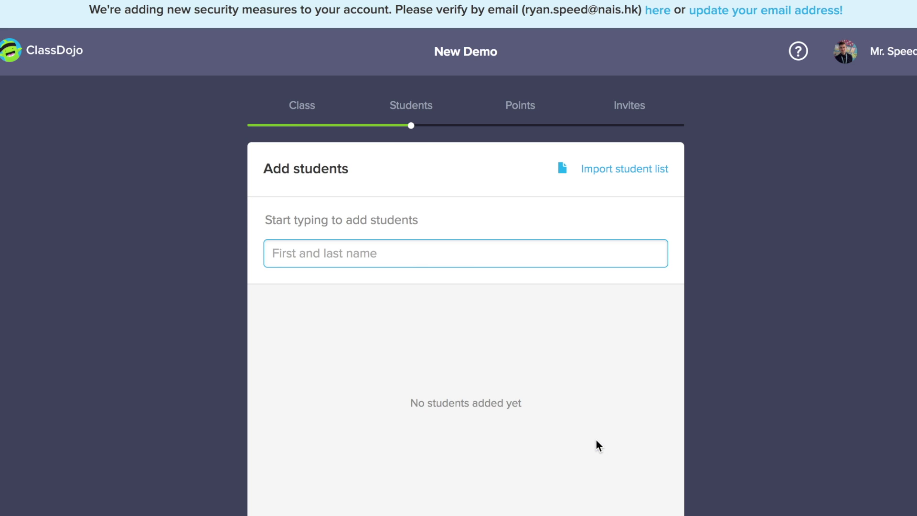
Open the student list import, switch to the Word document and copy all student names under "Class of '18"
scroll(789, 363, "down", 5)
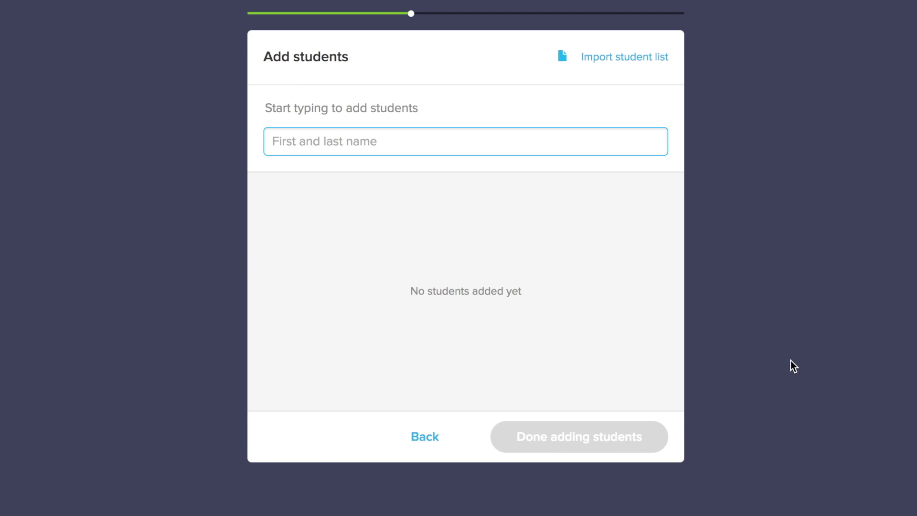
left_click(617, 58)
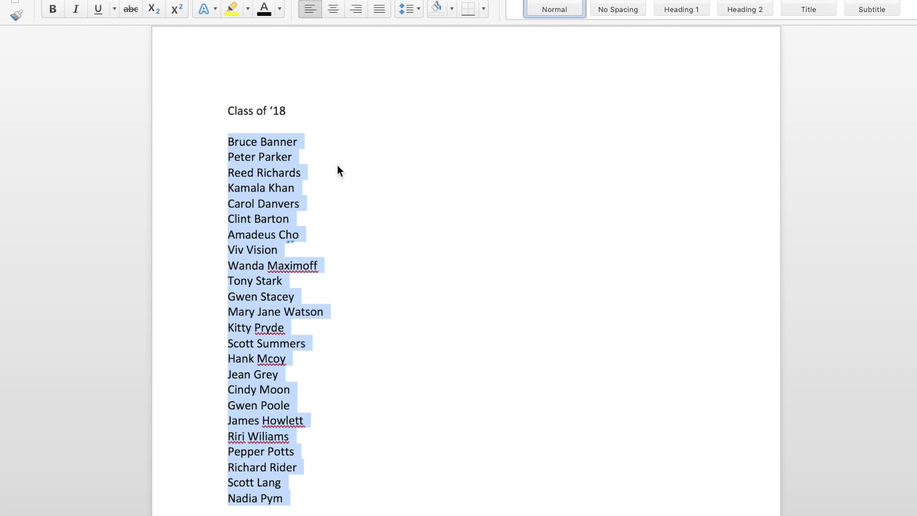
left_click(364, 182)
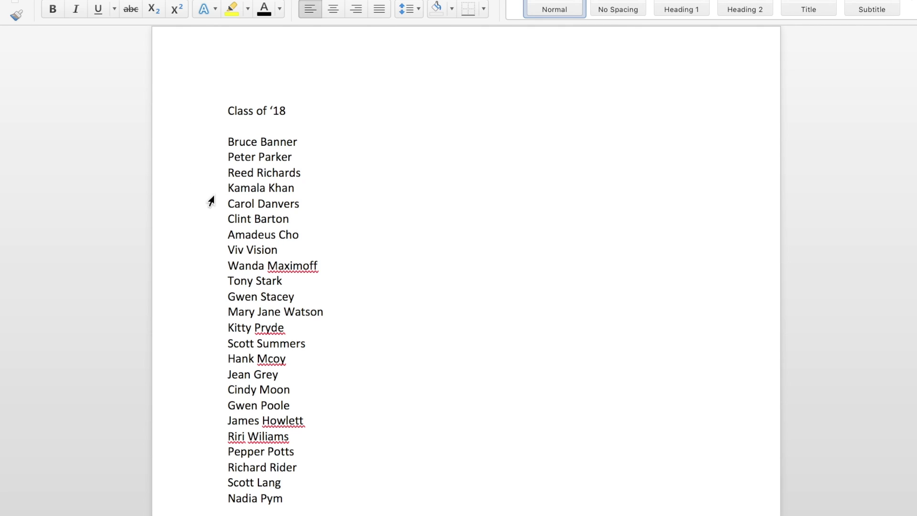
left_click_drag(223, 139, 336, 494)
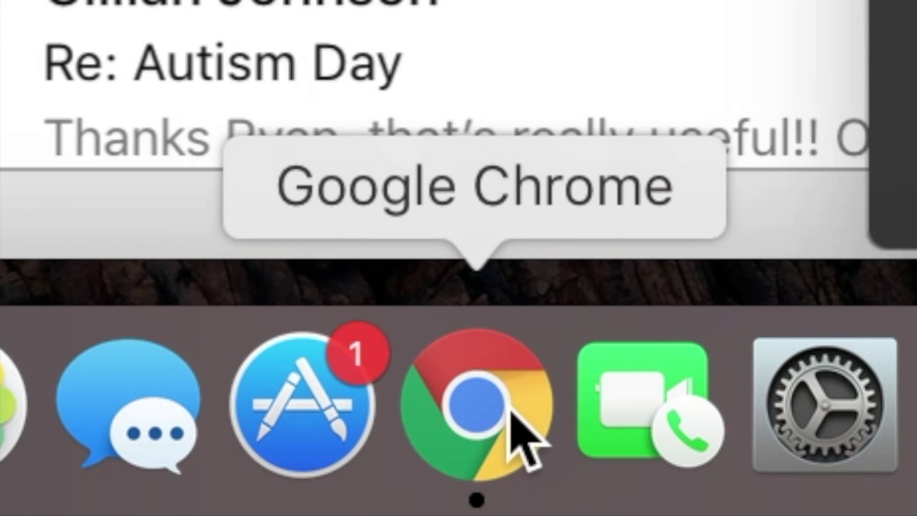
Switch back to Google Chrome, paste the copied names into the Word import and confirm the import with first and last names in order
left_click(516, 409)
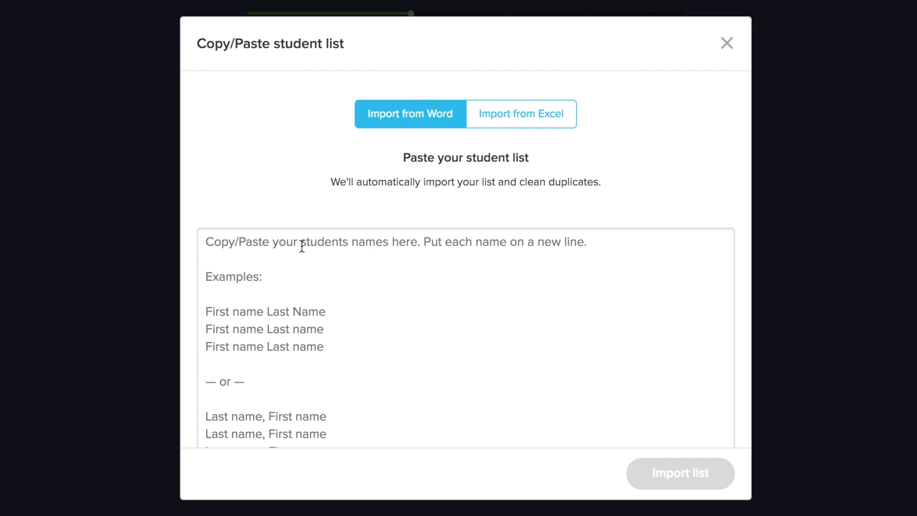
left_click(295, 244)
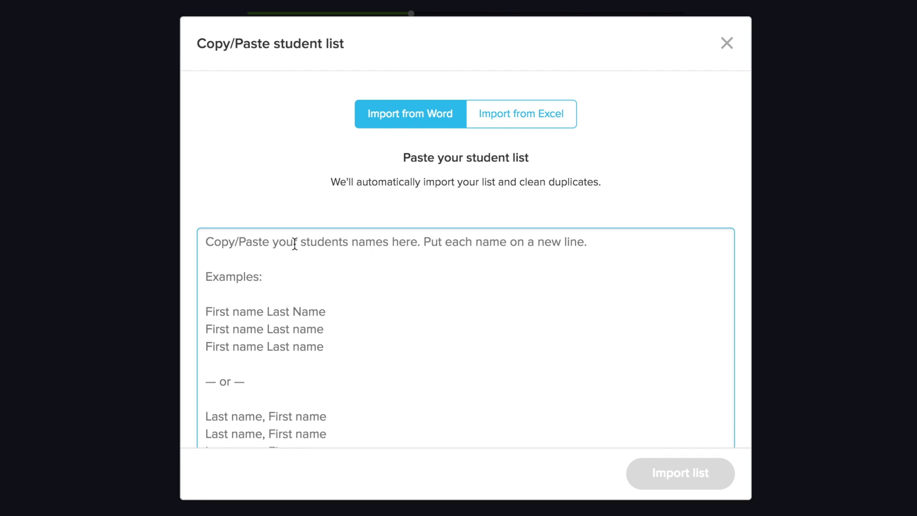
key("super+v")
left_click(677, 483)
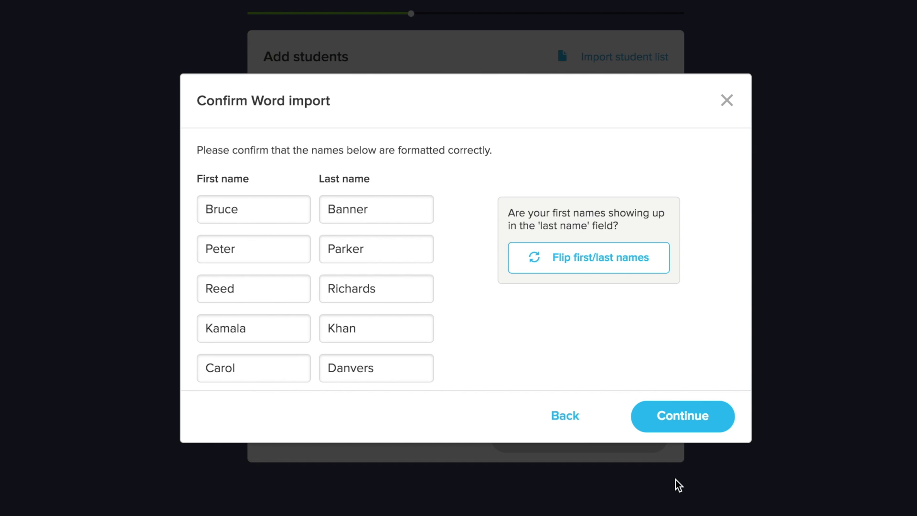
left_click(613, 268)
left_click(613, 268)
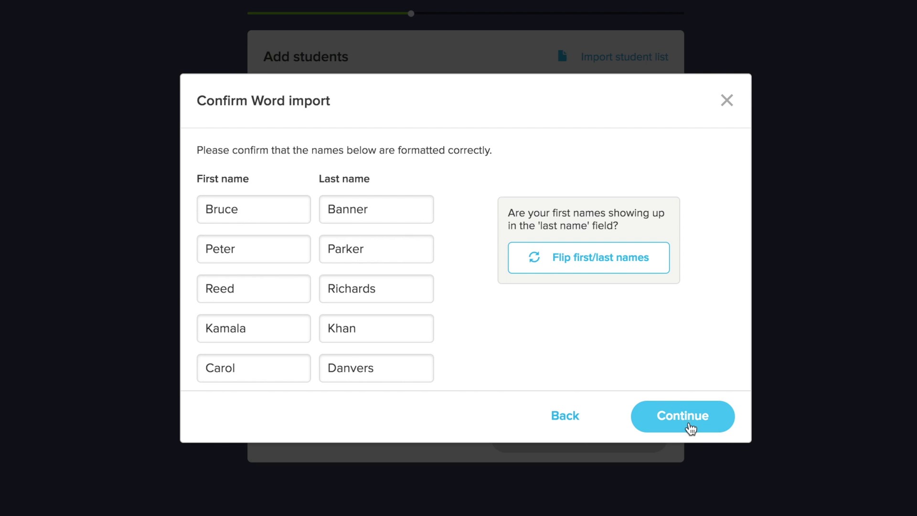
left_click(689, 427)
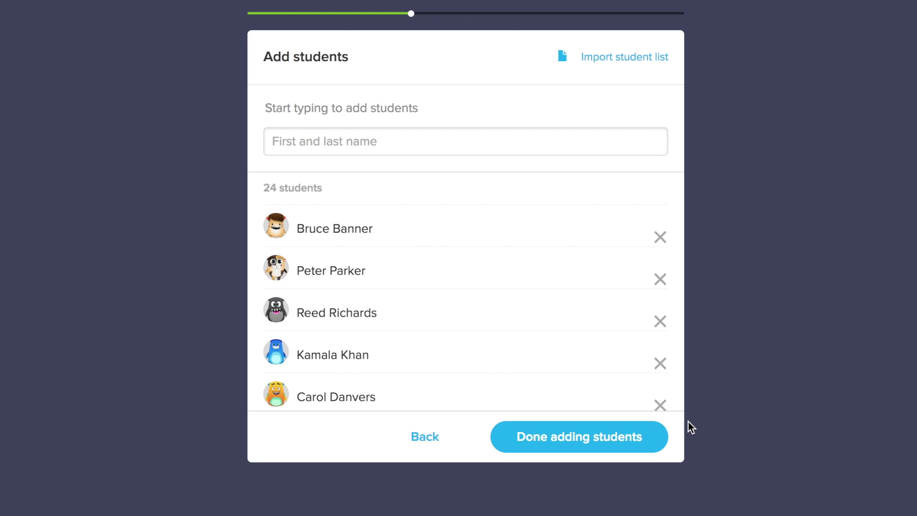
Finish the class setup by confirming the students, accepting the points page and getting the student and parent invites
left_click(620, 436)
scroll(621, 430, "down", 3)
left_click(634, 477)
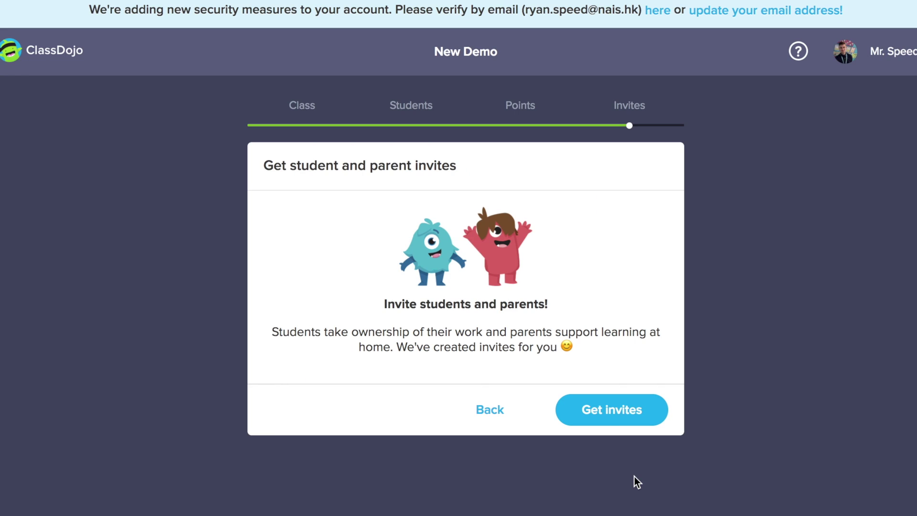
left_click(607, 420)
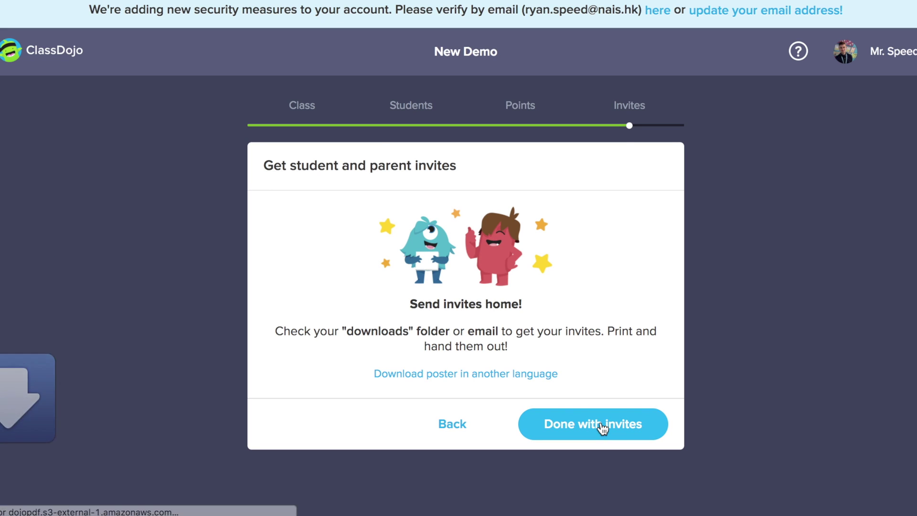
left_click(602, 427)
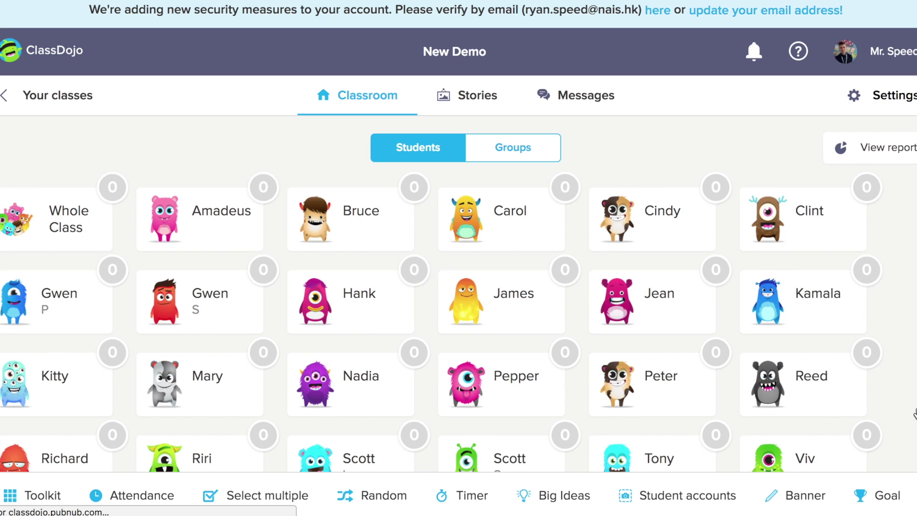
Look over the student roster of the New Demo class and show its groups
scroll(914, 413, "down", 2)
scroll(914, 413, "down", 3)
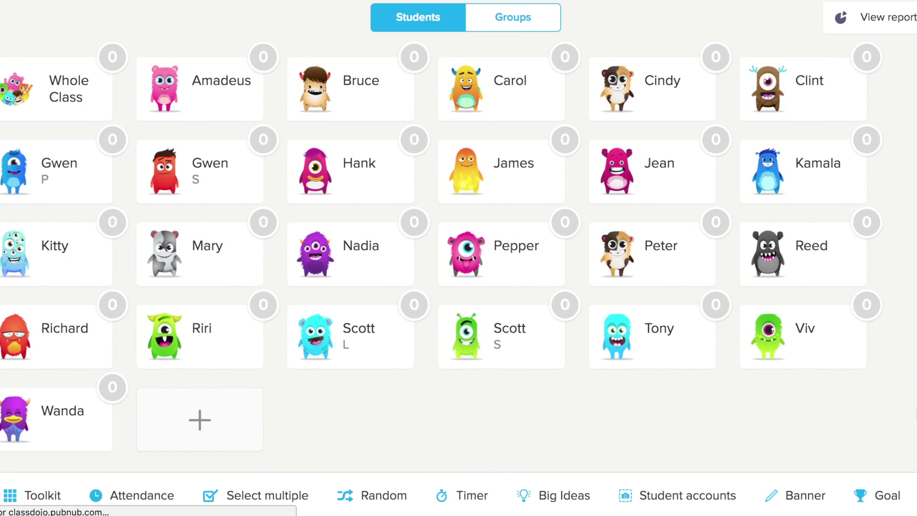
scroll(914, 413, "up", 1)
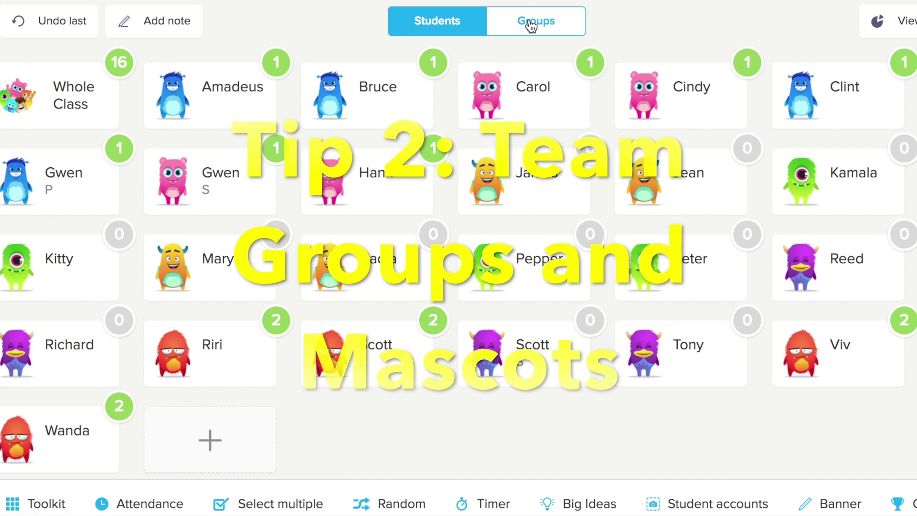
left_click(529, 19)
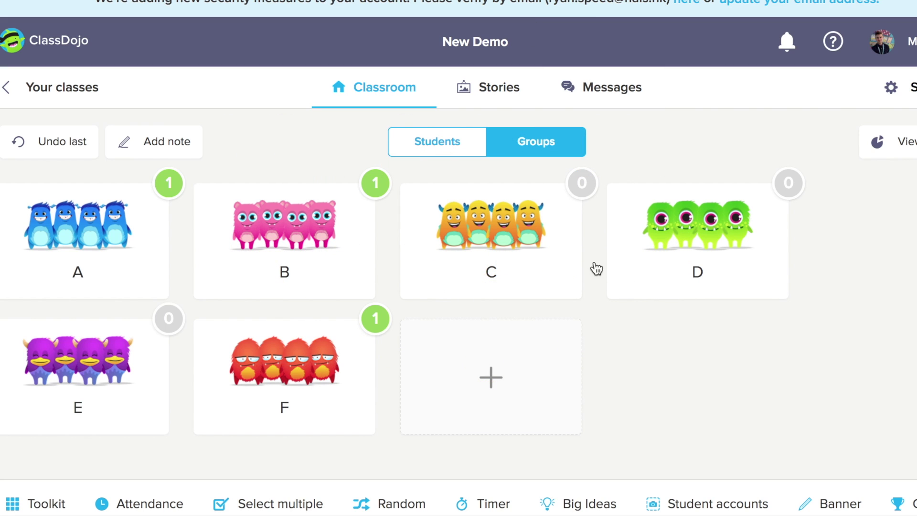
left_click(489, 368)
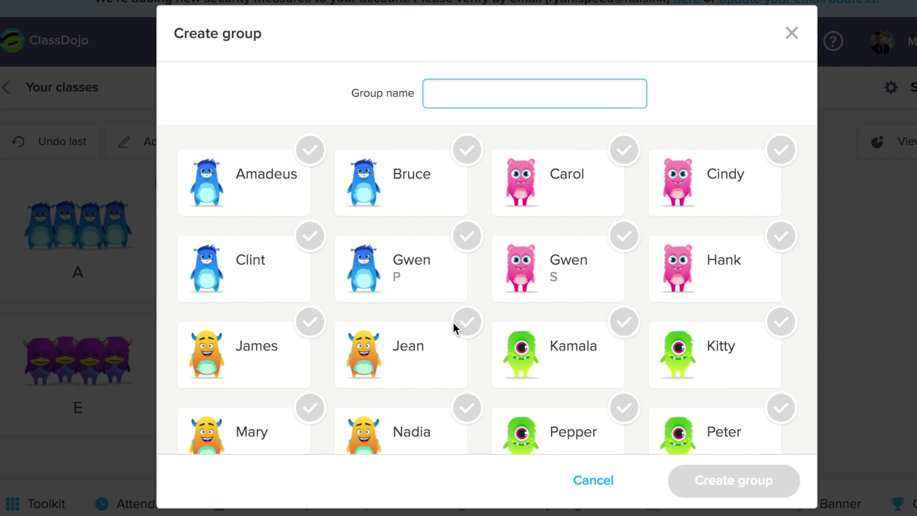
left_click(266, 195)
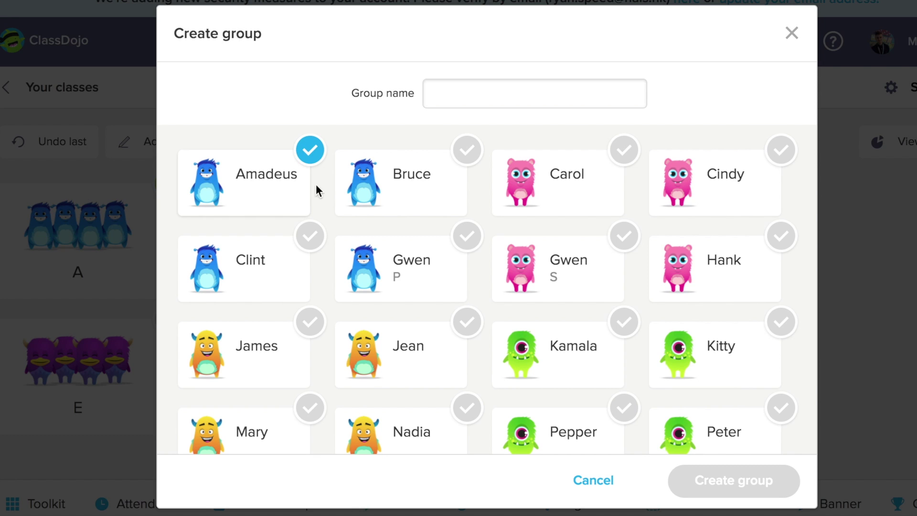
left_click(349, 195)
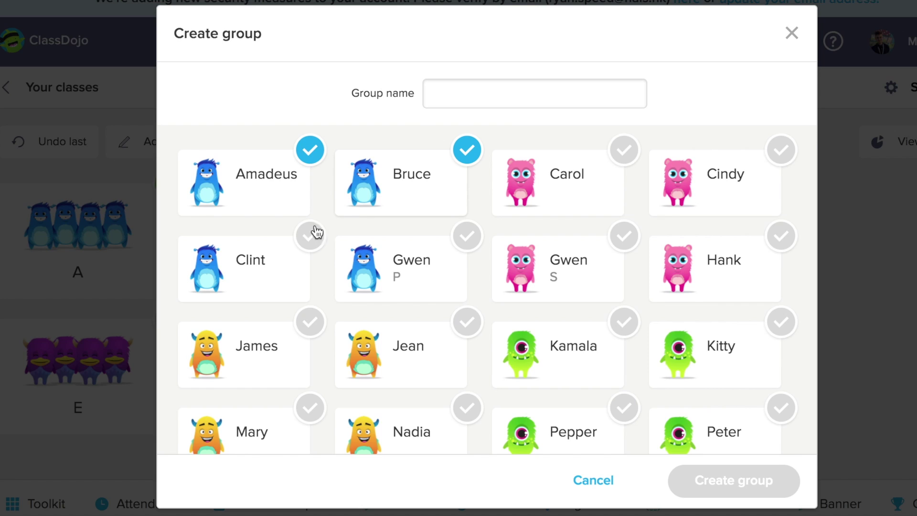
left_click(273, 277)
left_click(376, 280)
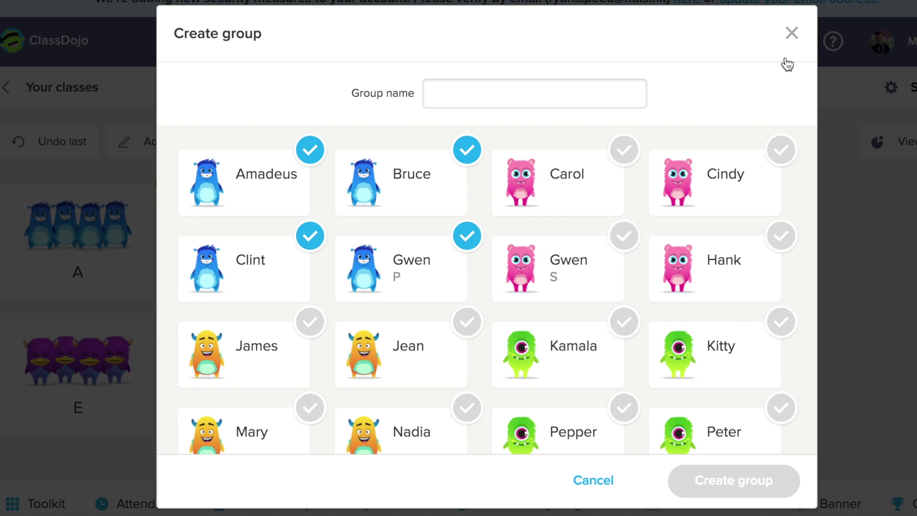
left_click(792, 33)
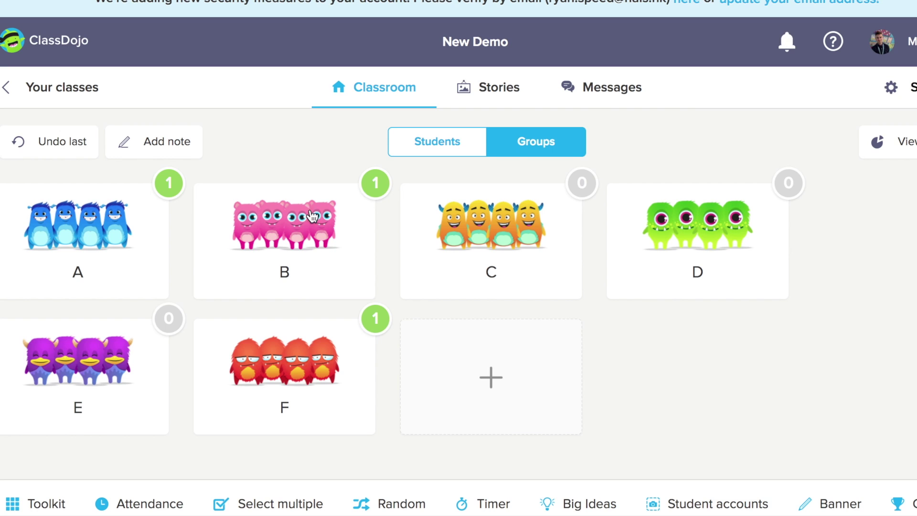
Examine the members of groups A and F and compare the monsters across the student roster
left_click(88, 259)
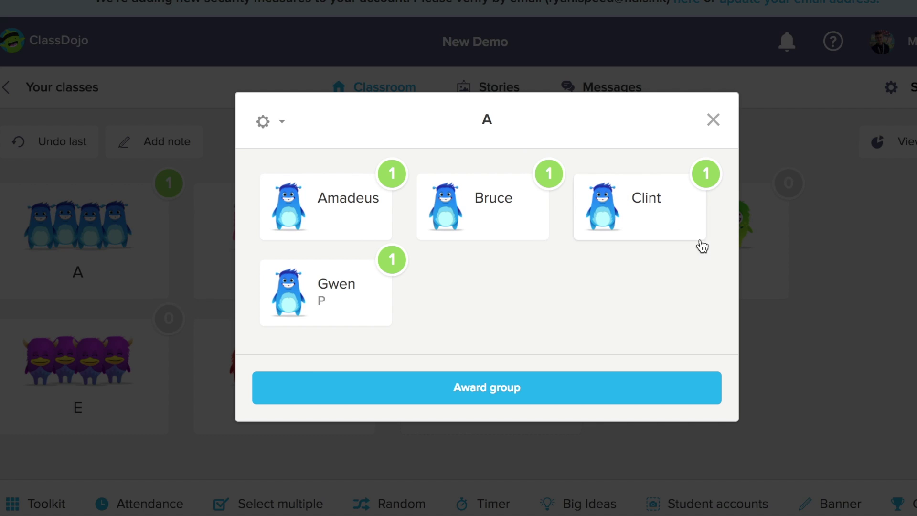
left_click(713, 120)
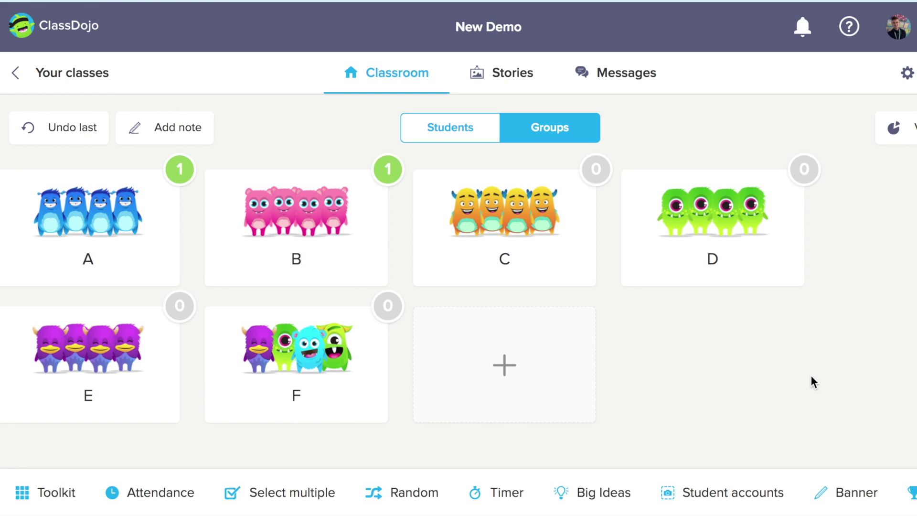
left_click(426, 140)
scroll(614, 382, "down", 3)
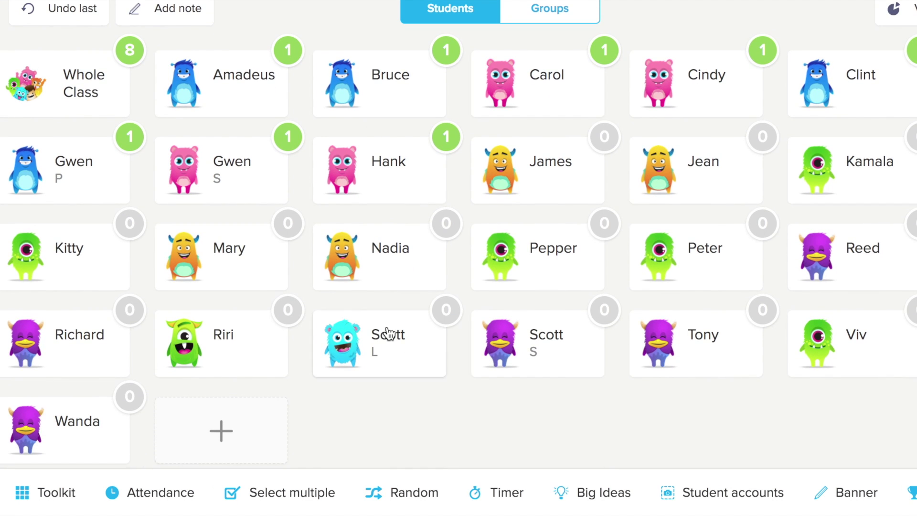
left_click(541, 24)
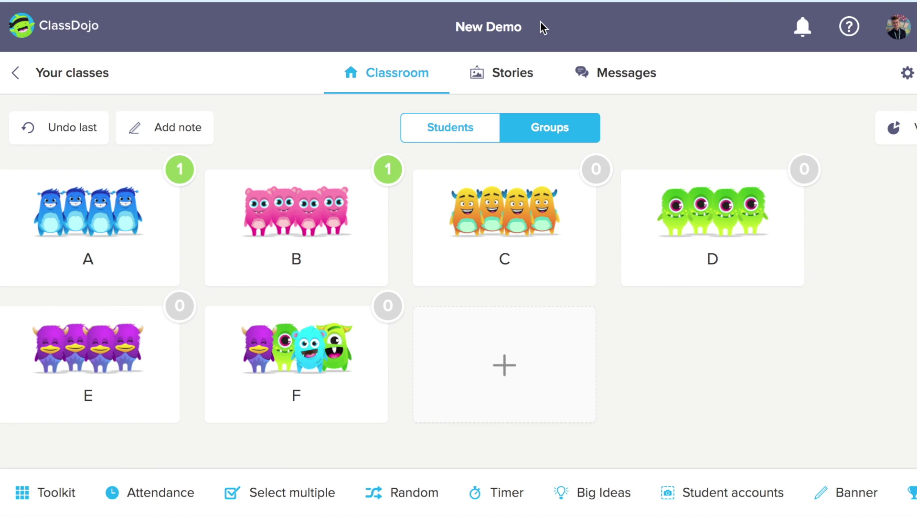
left_click(319, 341)
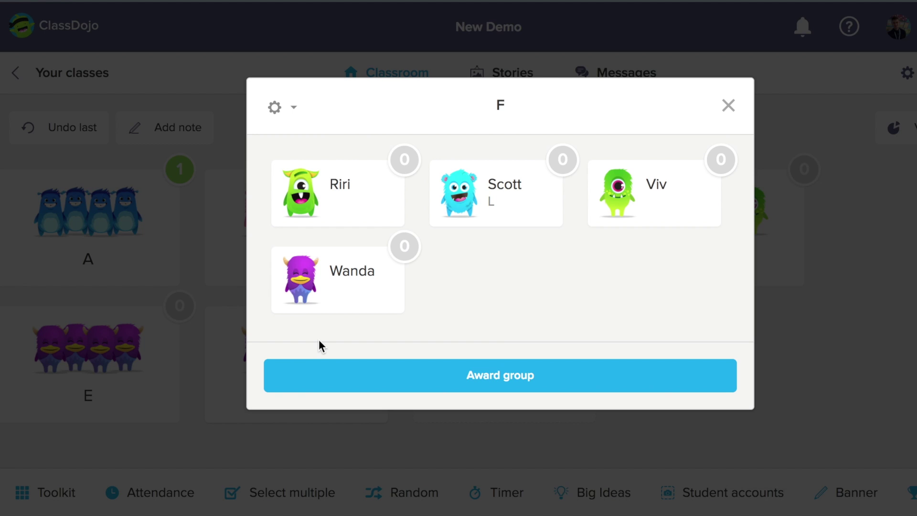
left_click(727, 106)
In the class's student settings, change the group F student with the horned green monster to the red monster and save
left_click(906, 72)
left_click(904, 104)
scroll(459, 376, "down", 10)
scroll(458, 377, "up", 5)
scroll(458, 377, "down", 10)
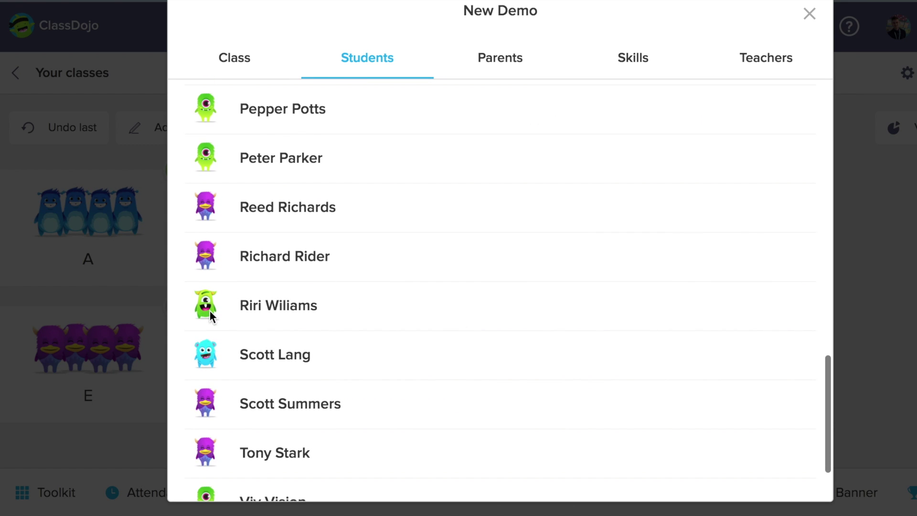
left_click(209, 309)
left_click(285, 164)
scroll(610, 292, "down", 3)
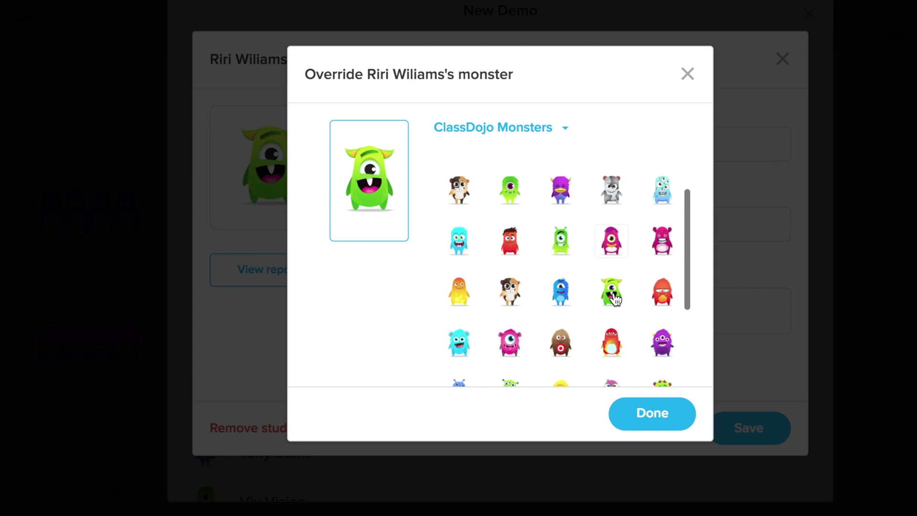
left_click(661, 277)
left_click(652, 413)
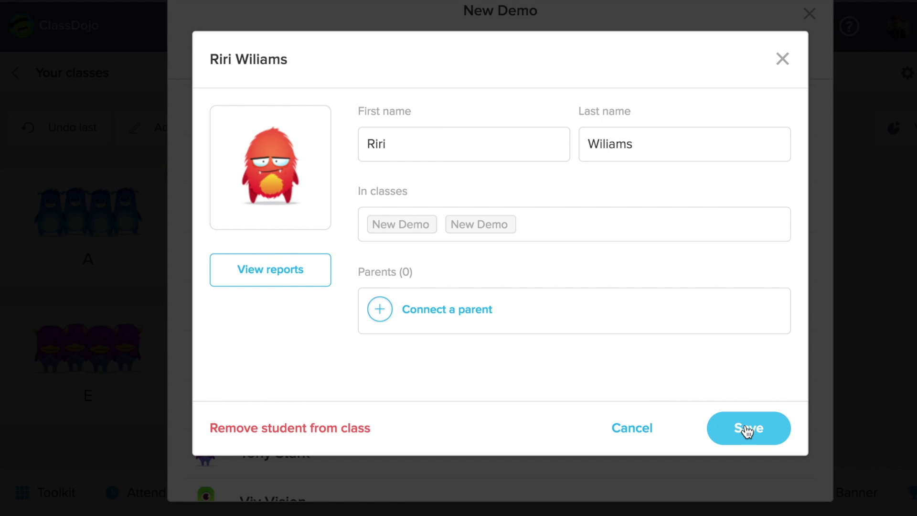
left_click(747, 429)
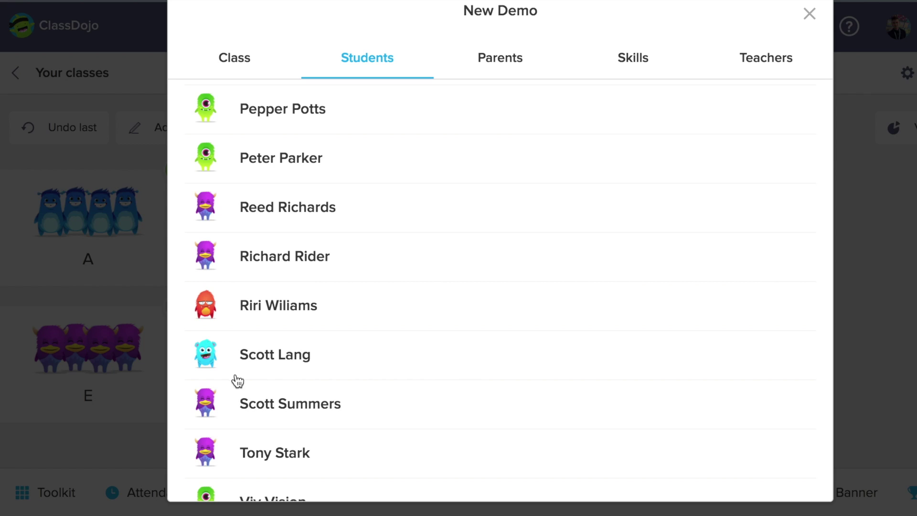
Change the group F student with the light-blue monster to the same red monster and save the profile
left_click(209, 358)
left_click(302, 177)
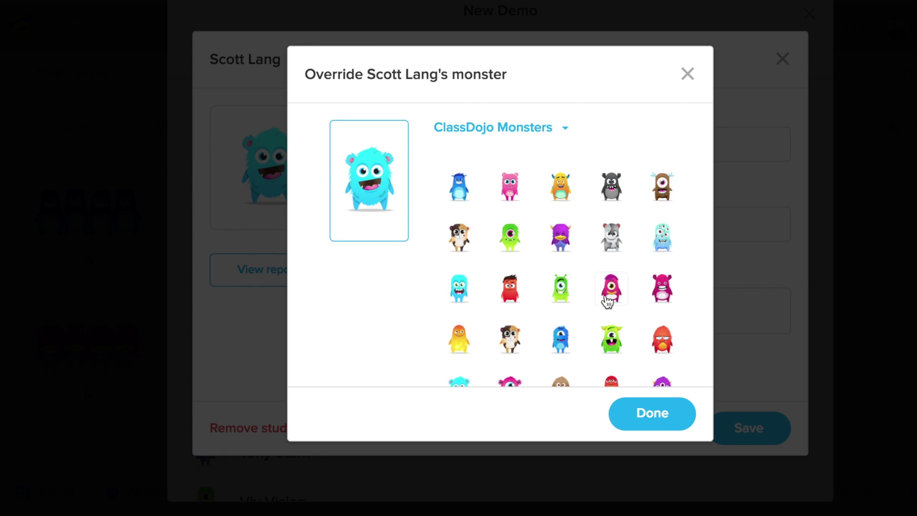
left_click(661, 344)
left_click(685, 418)
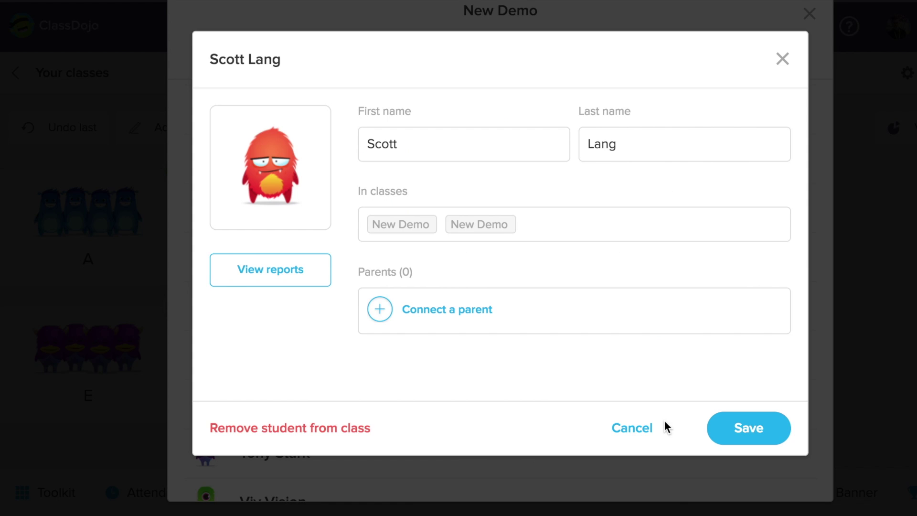
left_click(733, 437)
Change the group F student with the one-eyed green monster to the red monster and save the profile
scroll(300, 436, "down", 3)
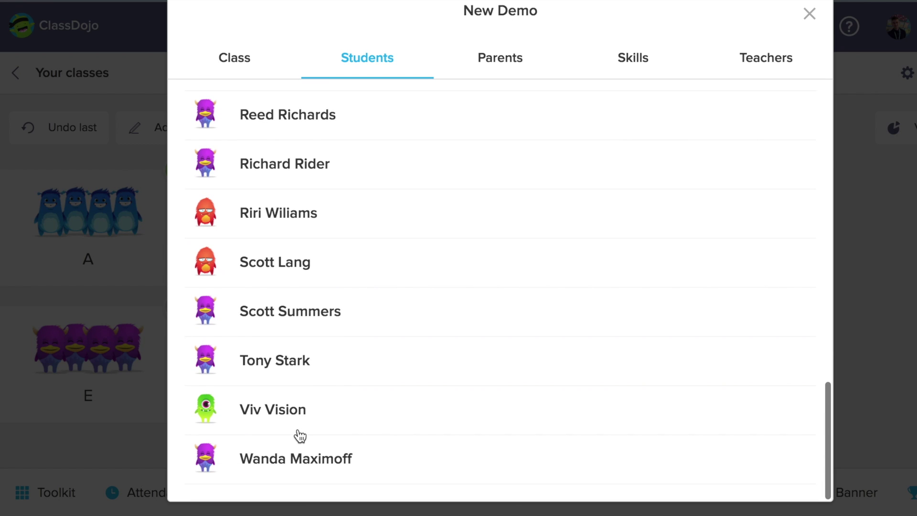
left_click(207, 411)
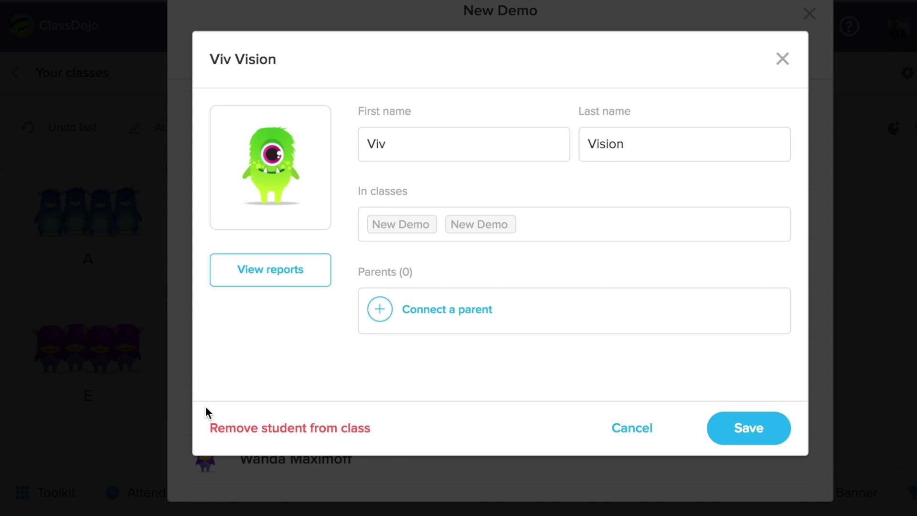
left_click(271, 175)
left_click(660, 346)
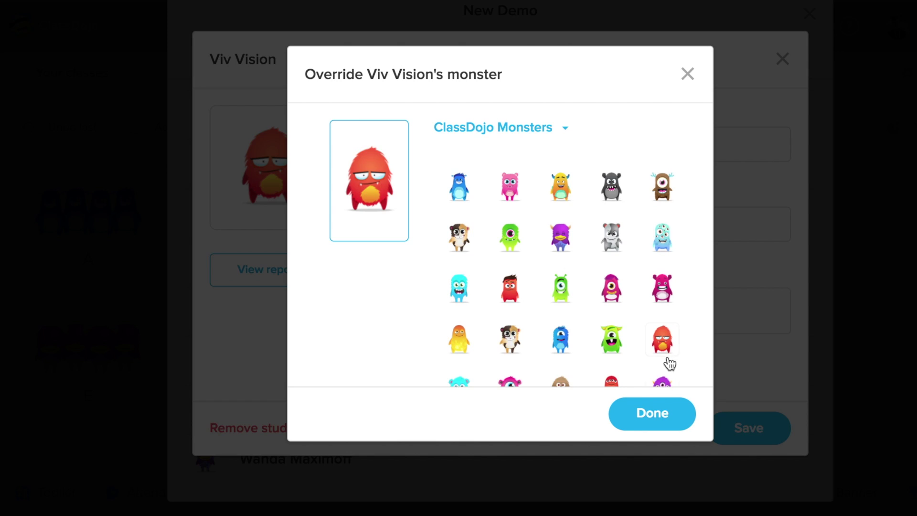
left_click(690, 415)
left_click(732, 435)
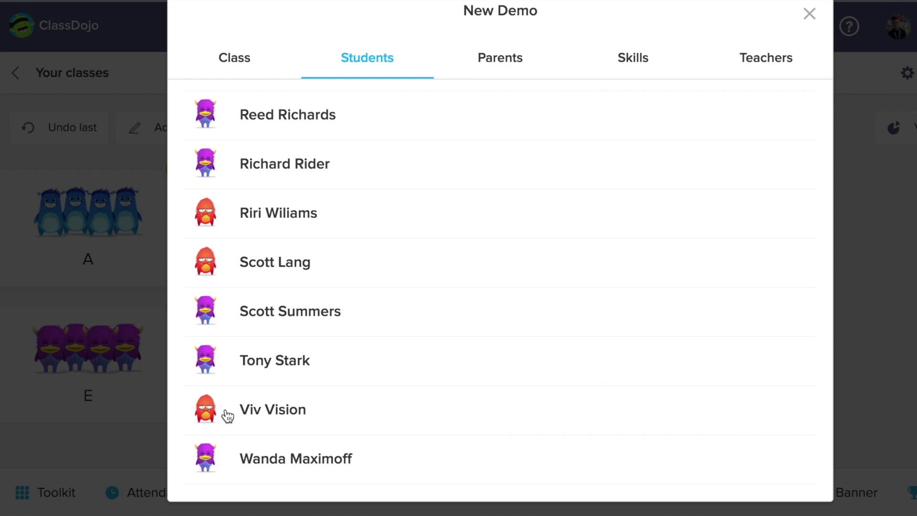
Give the last student in the list the same red monster, save the profile and close the class settings
left_click(212, 449)
left_click(272, 166)
left_click(659, 346)
left_click(652, 413)
left_click(748, 428)
left_click(810, 14)
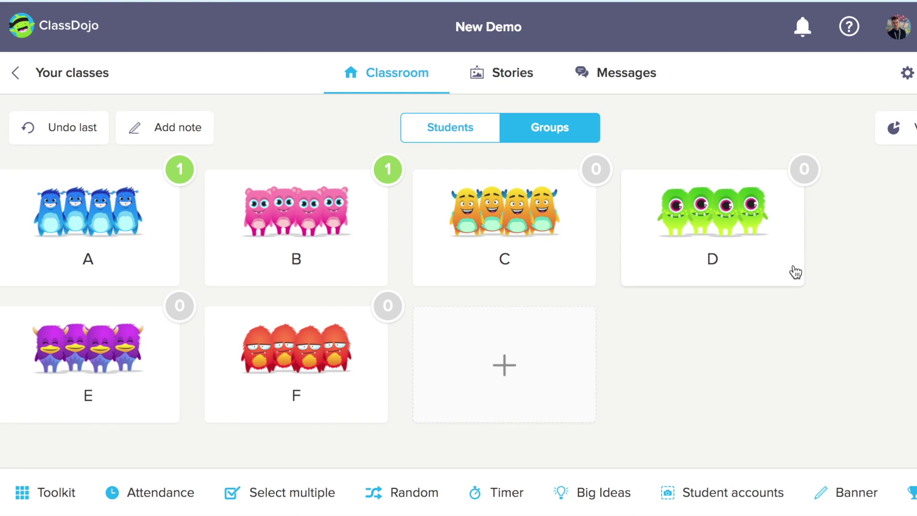
Open group F and award the whole group a 1-point positive skill
left_click(292, 392)
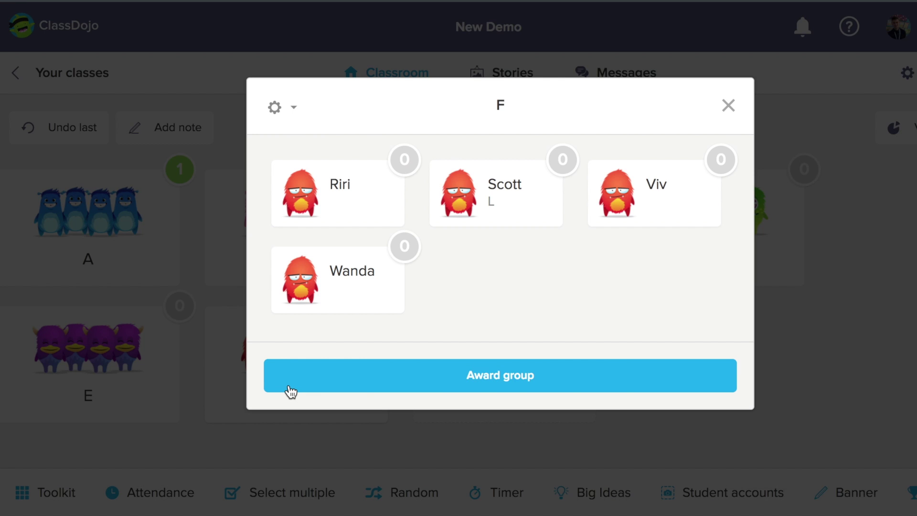
left_click(455, 383)
left_click(361, 215)
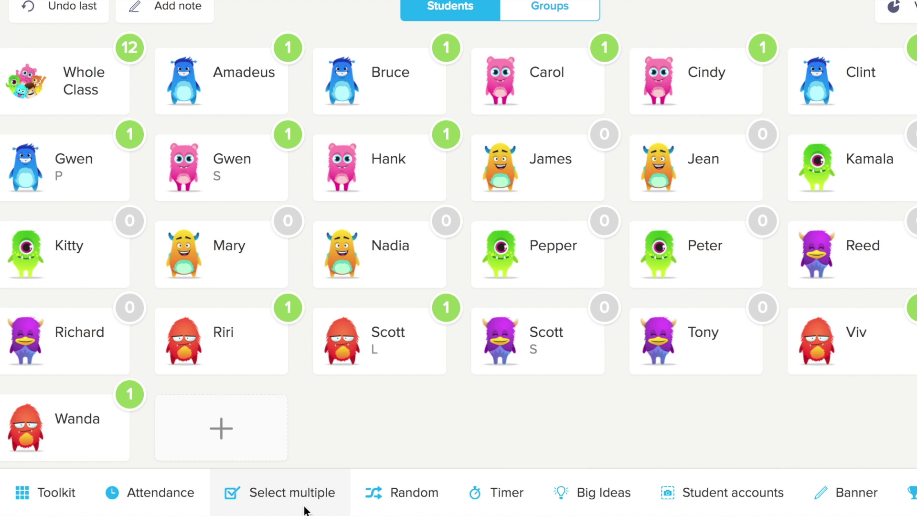
Select the four students with red monsters together and give them positive feedback for Helping others
left_click(306, 497)
left_click(96, 444)
left_click(256, 348)
left_click(354, 351)
left_click(838, 344)
left_click(892, 492)
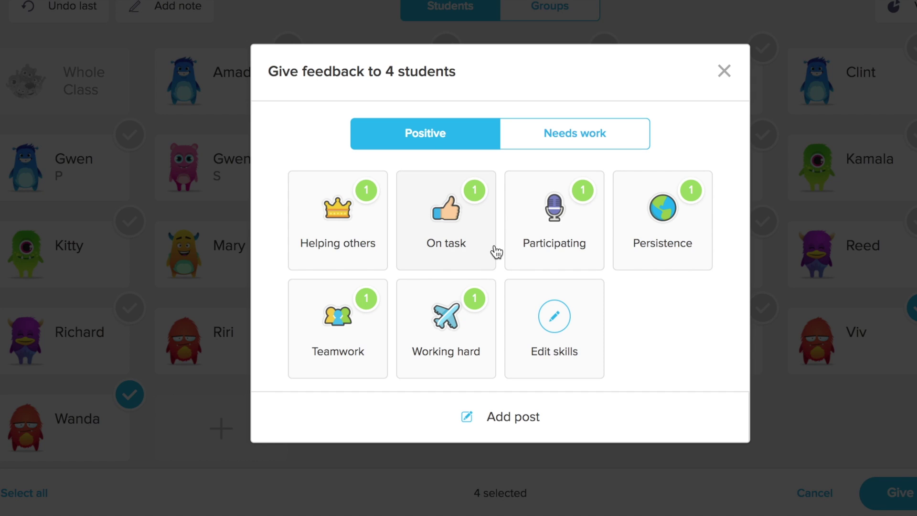
left_click(347, 227)
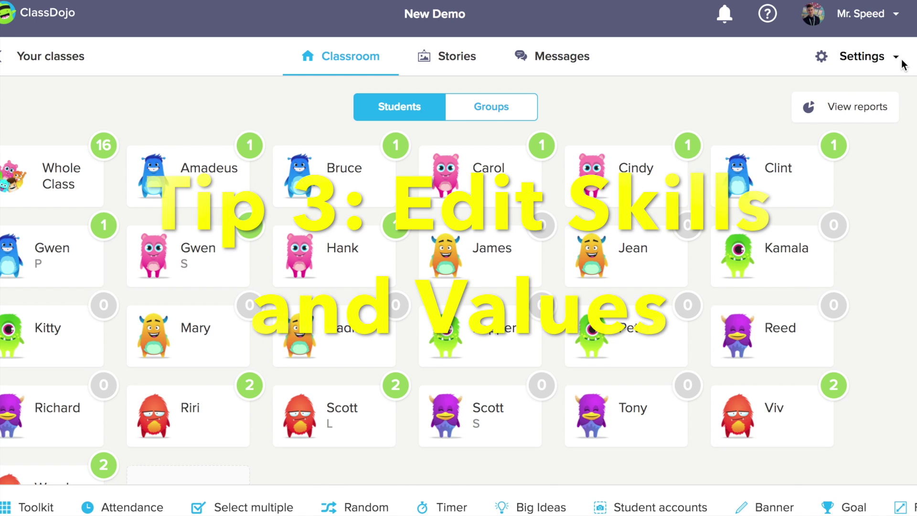
In the class's skill settings, rename the positive skill Helping others as Good Teamwork
left_click(896, 57)
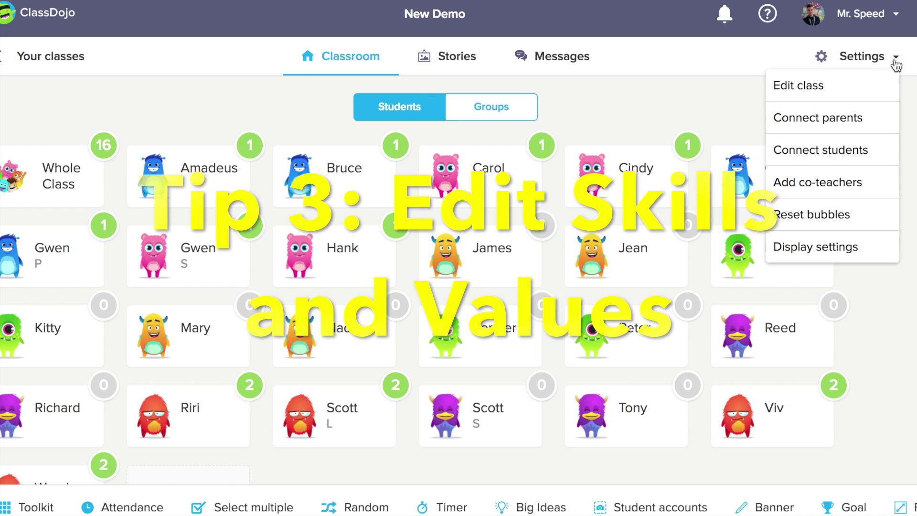
left_click(843, 86)
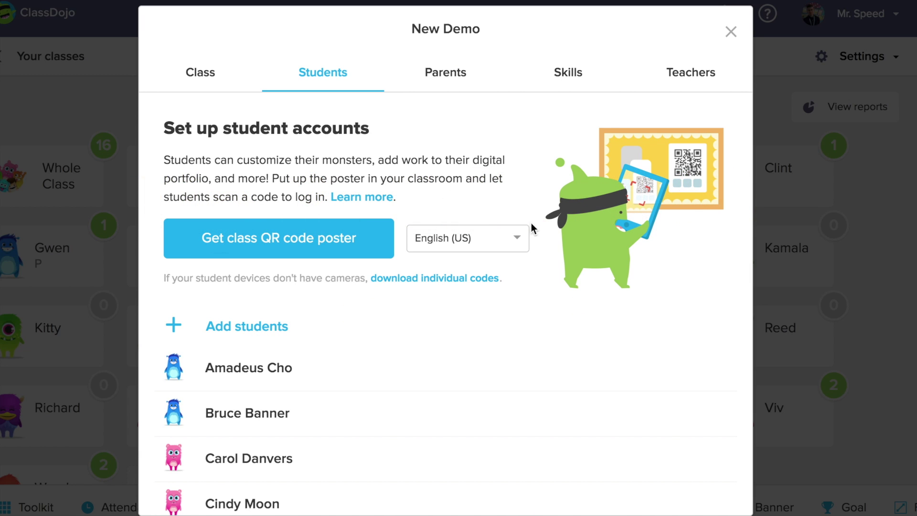
left_click(566, 76)
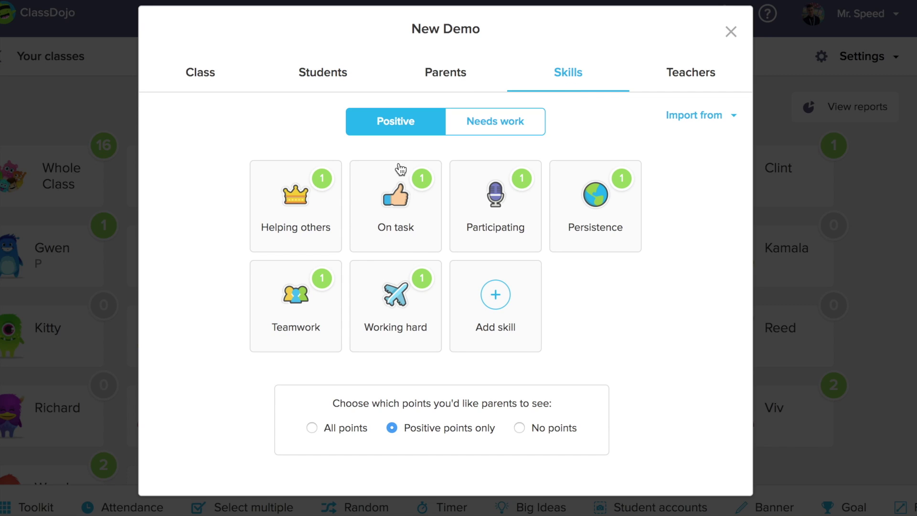
left_click(300, 231)
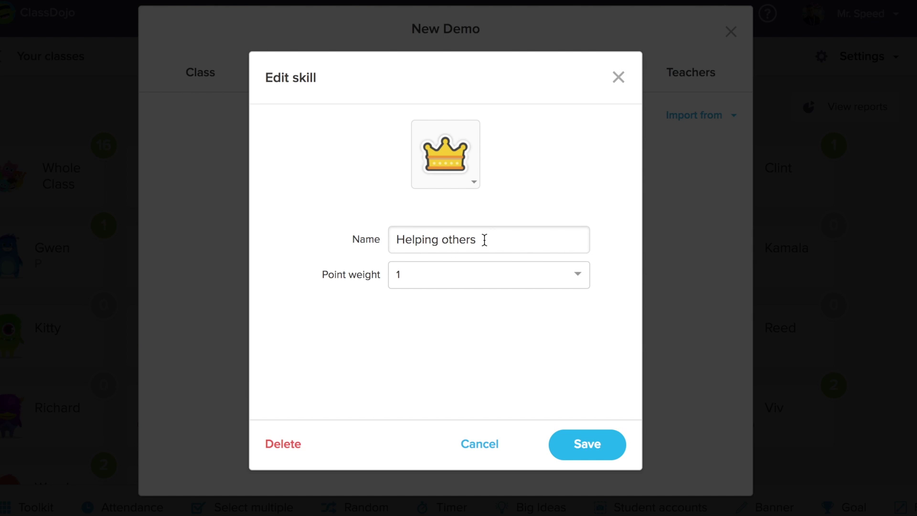
left_click_drag(489, 243, 385, 244)
type("Good Teamwork")
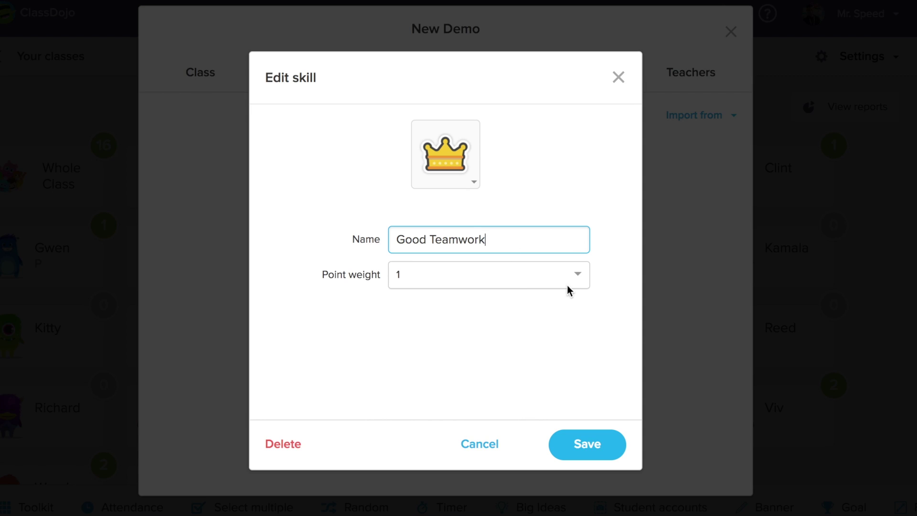
Set the Good Teamwork skill's point weight to 5, save it and close the class settings
left_click(581, 278)
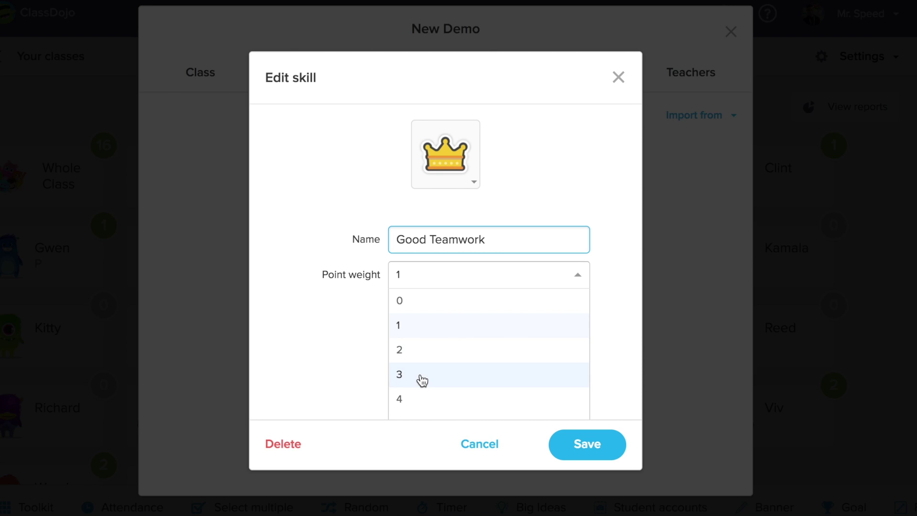
scroll(422, 380, "down", 1)
left_click(404, 408)
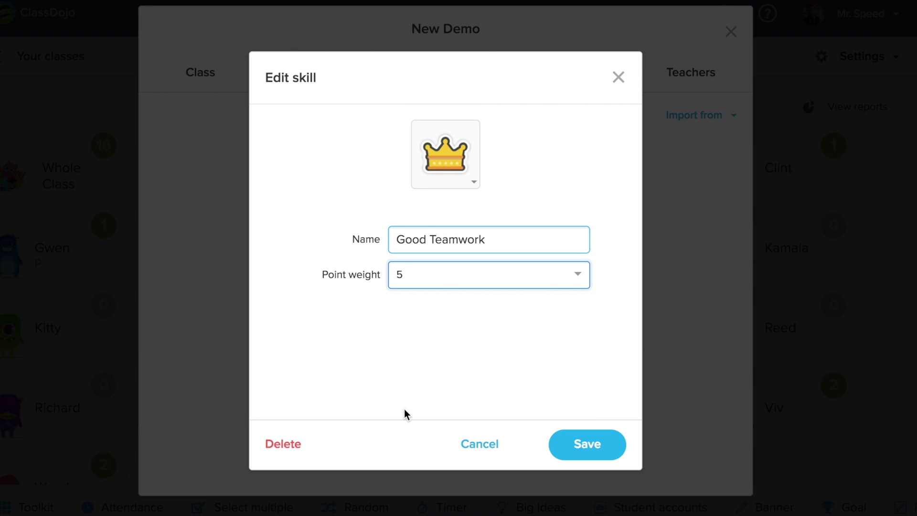
left_click(566, 443)
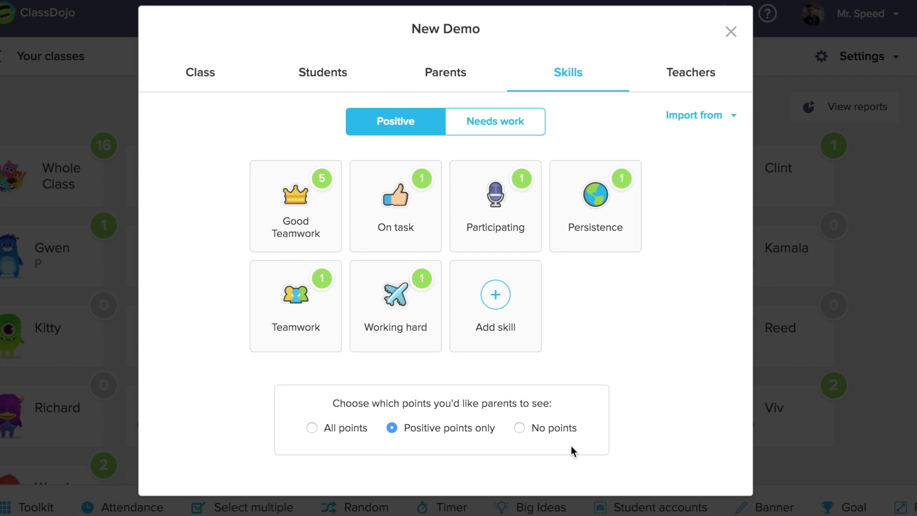
left_click(731, 32)
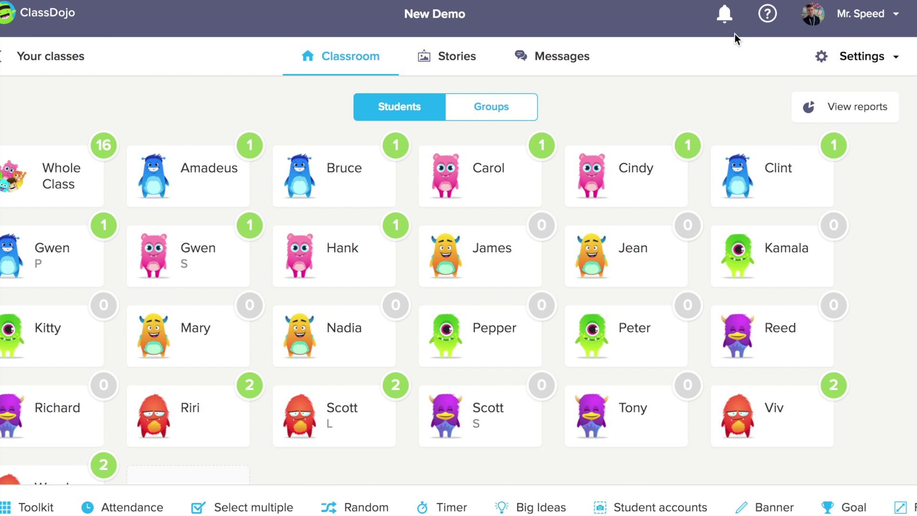
Award group C the Good Teamwork skill and check the individual points across the student roster
left_click(467, 102)
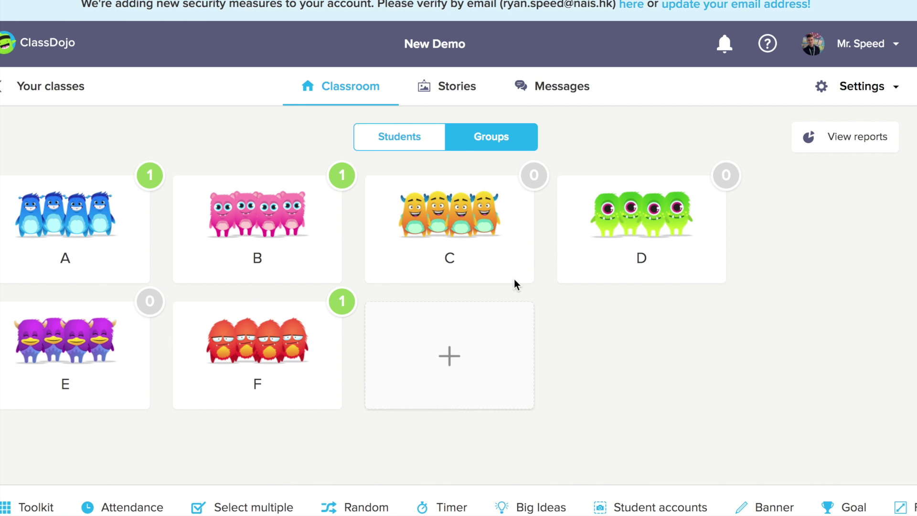
left_click(475, 239)
left_click(445, 382)
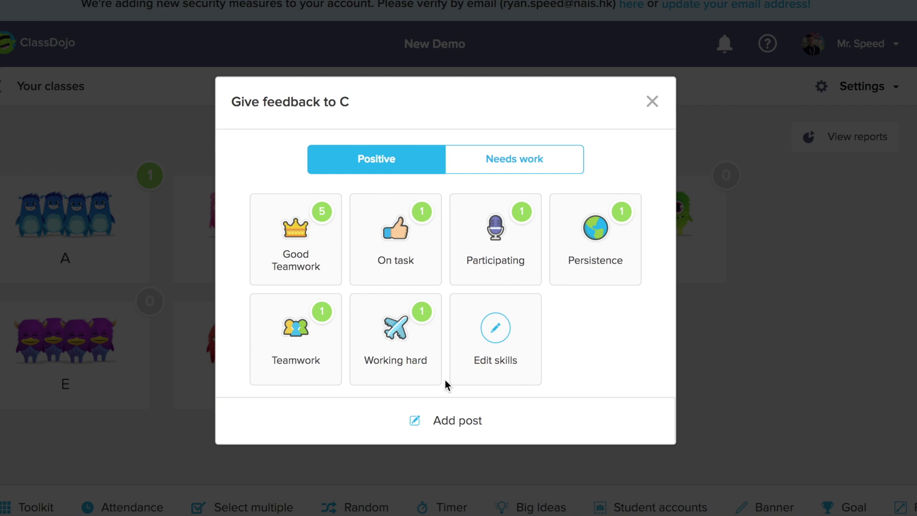
left_click(298, 263)
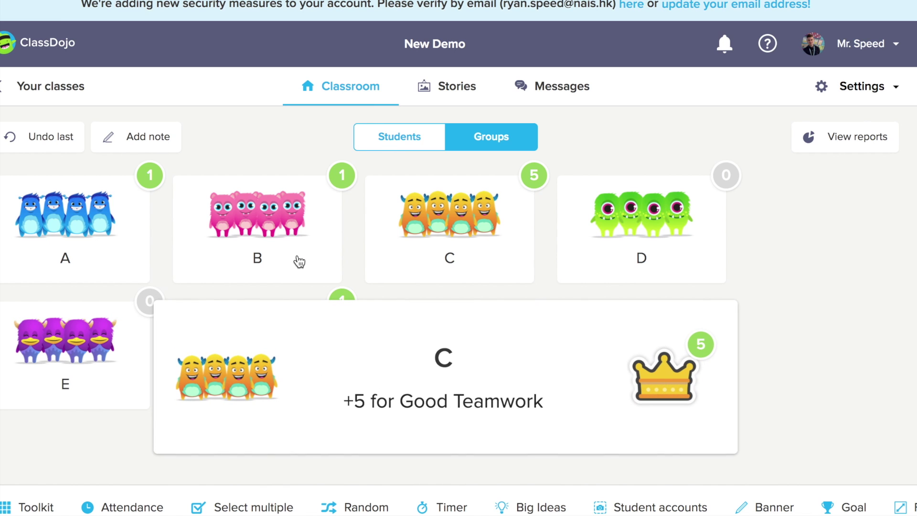
left_click(380, 143)
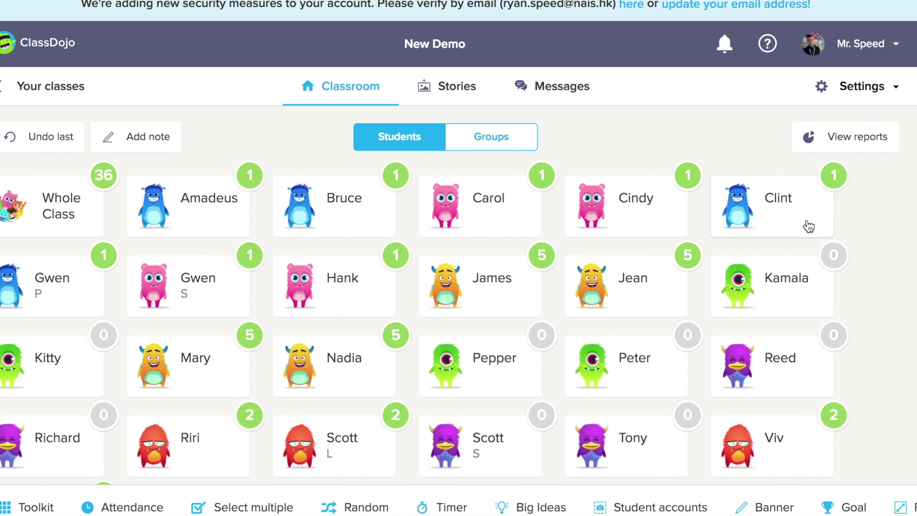
scroll(902, 284, "down", 2)
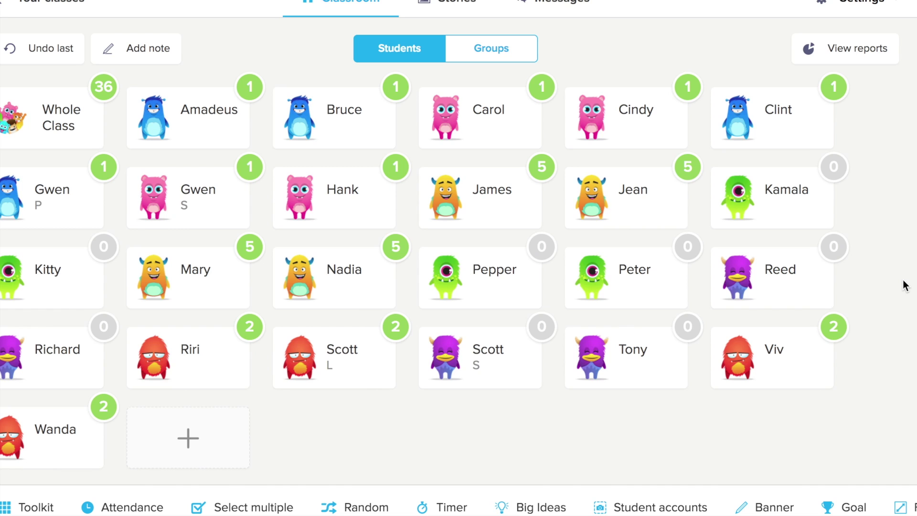
scroll(650, 258, "up", 2)
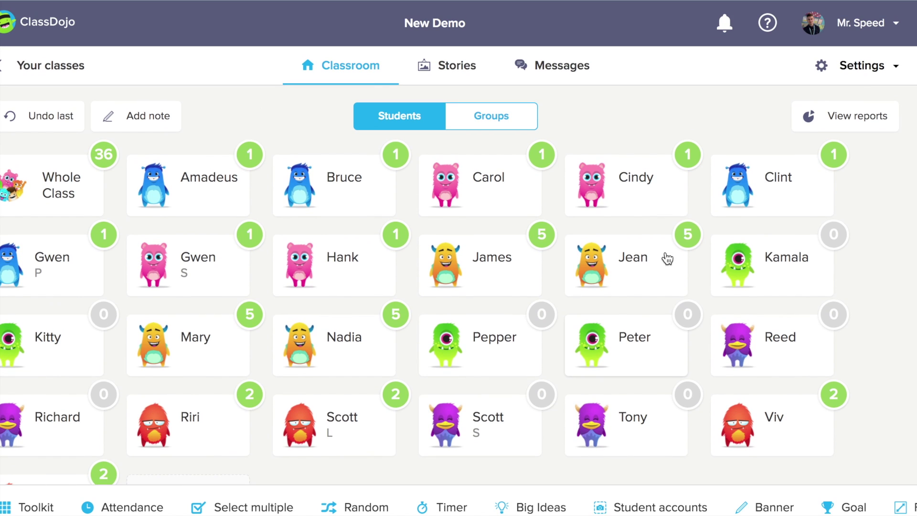
Start a new positive skill in the class's skill settings and name it Glue Lids On
left_click(866, 67)
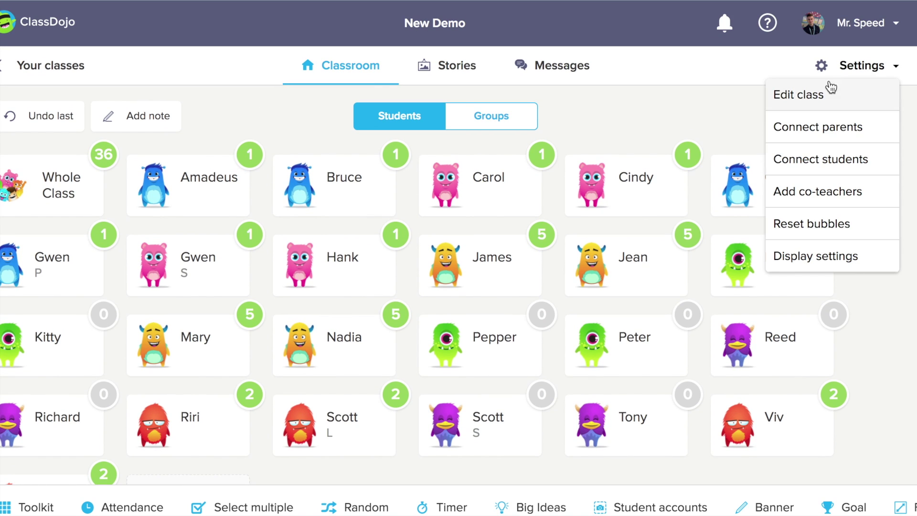
left_click(816, 93)
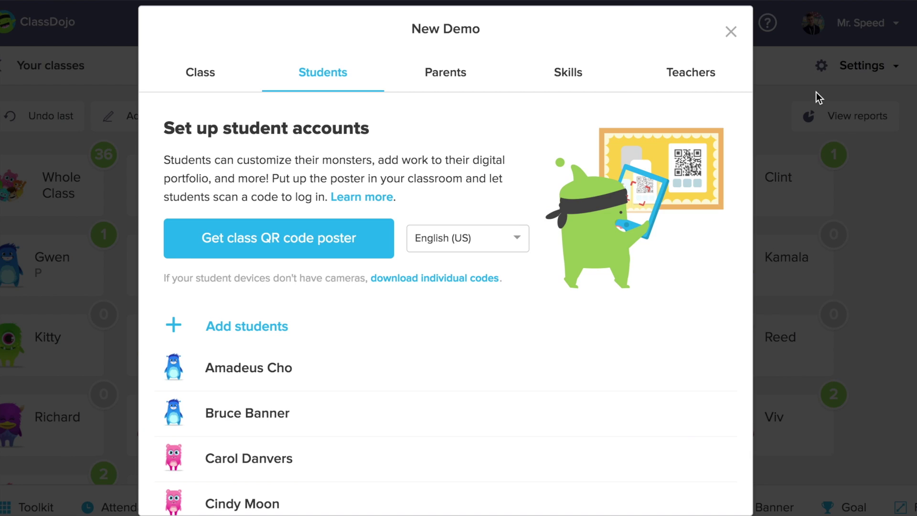
left_click(566, 76)
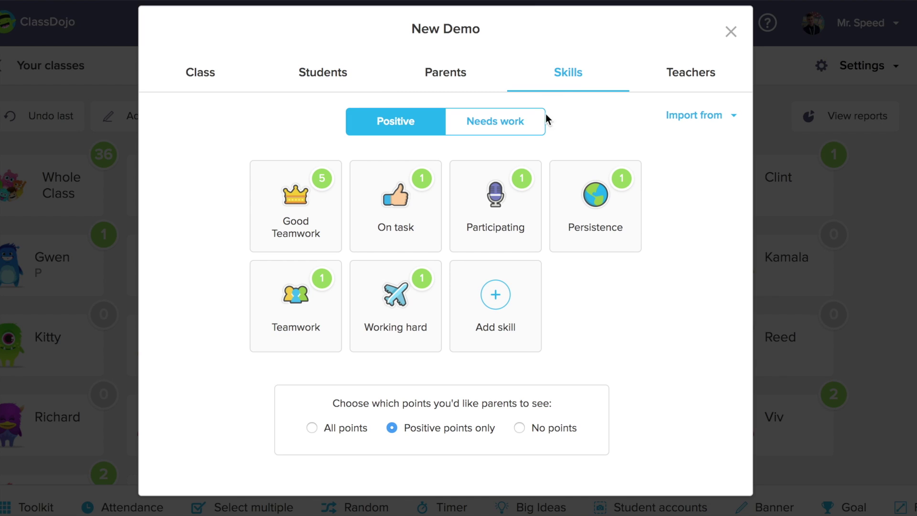
left_click(505, 288)
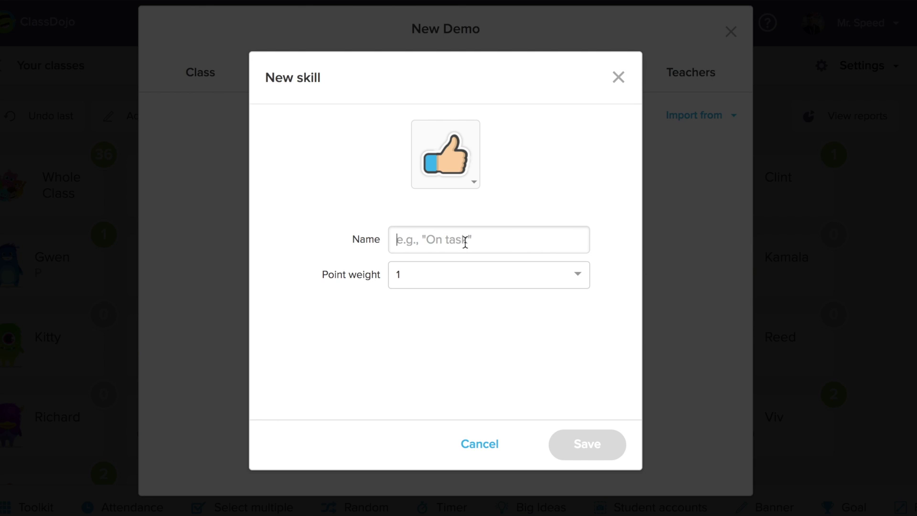
type("Glue")
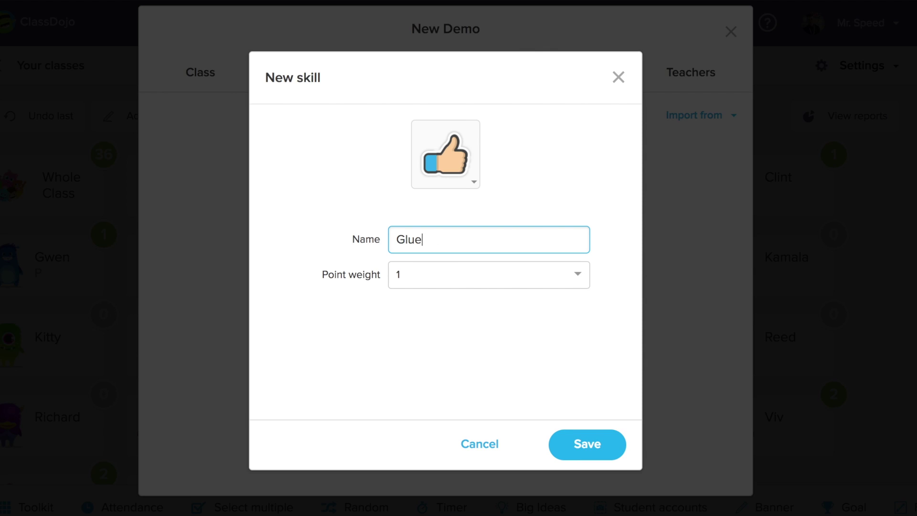
type("ON")
Give the Glue Lids On skill the diamond icon and a point weight of 5
left_click(468, 180)
scroll(484, 325, "down", 10)
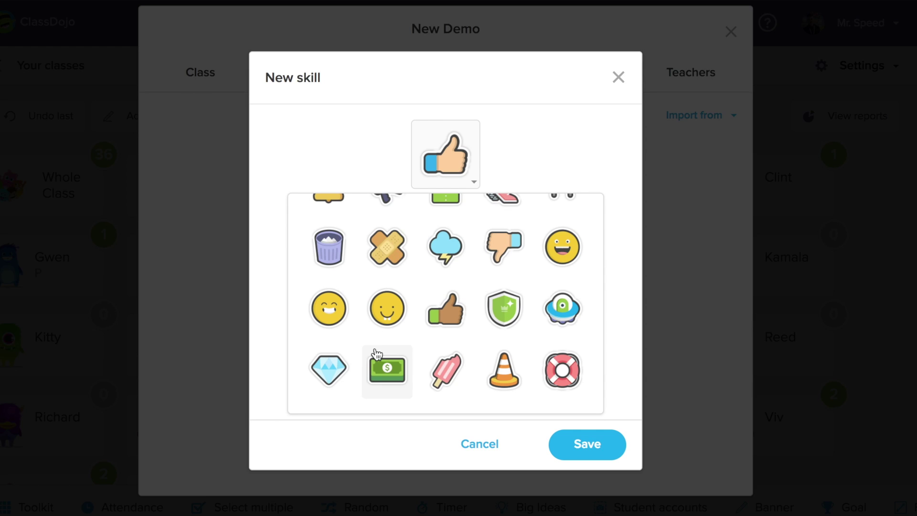
left_click(337, 374)
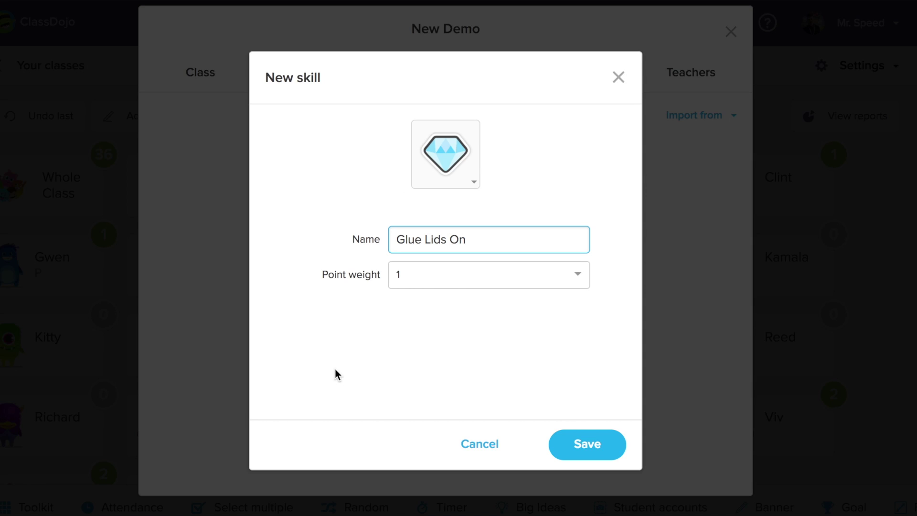
left_click(578, 277)
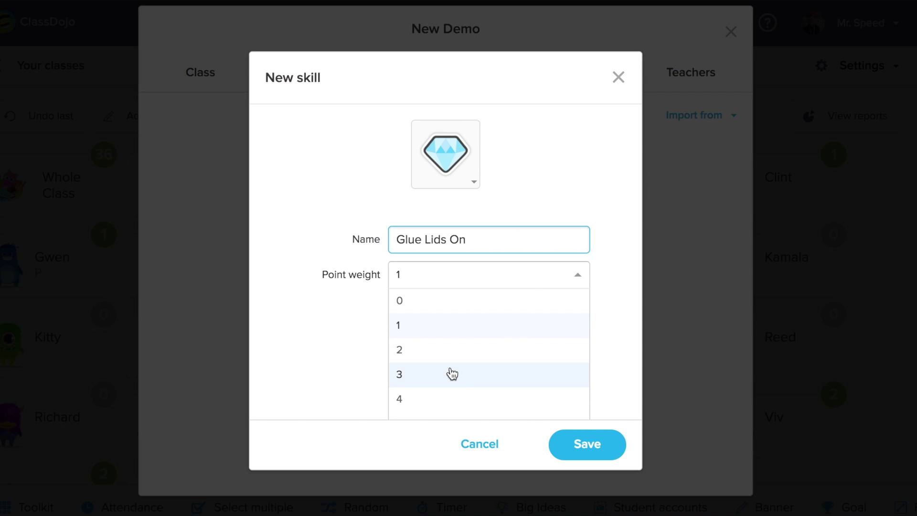
scroll(448, 374, "down", 1)
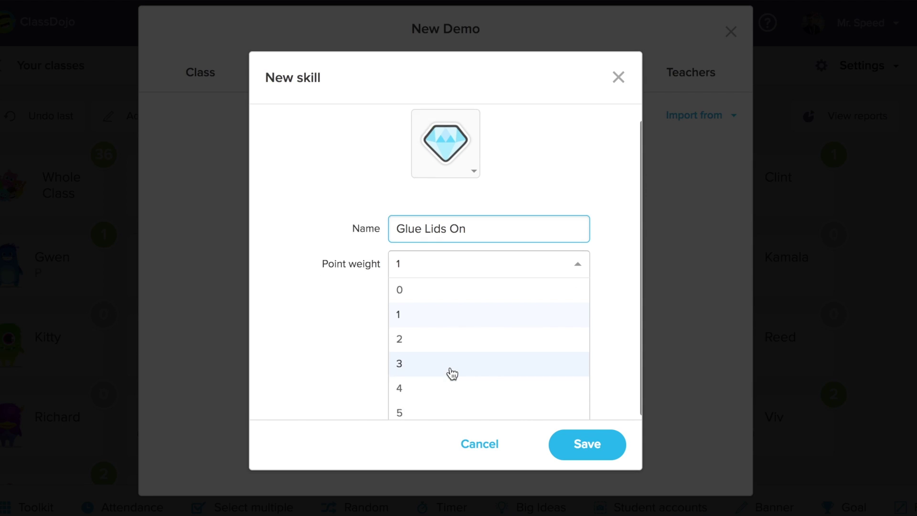
left_click(412, 407)
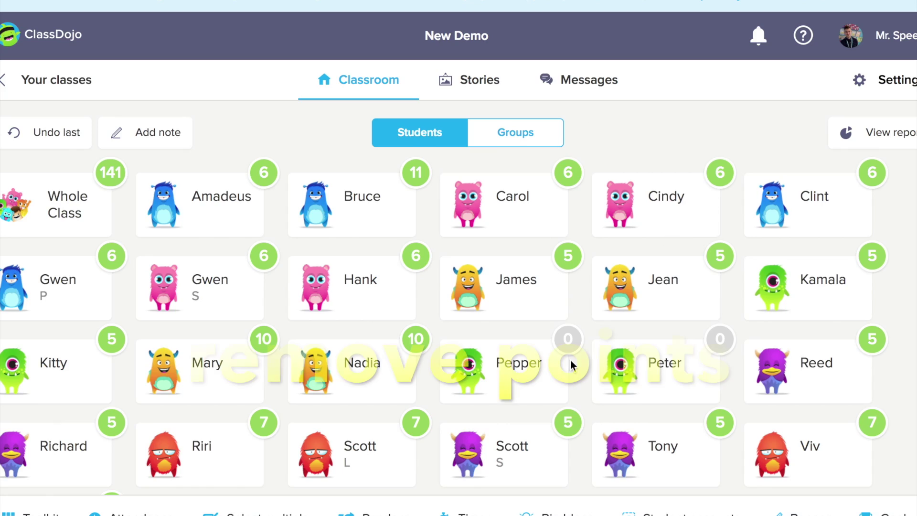
Award the first group C student the Glue Lids On skill and give the second group C student the Lazy needs-work skill
left_click(502, 303)
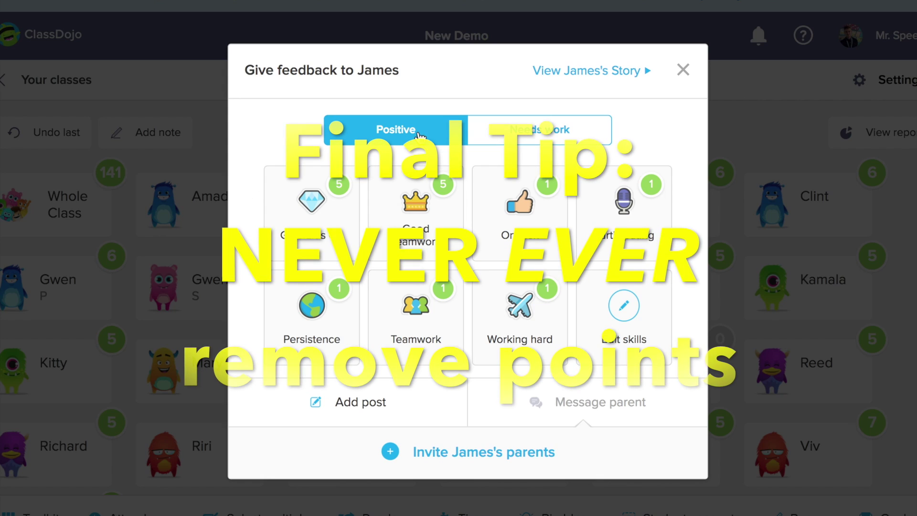
left_click(312, 237)
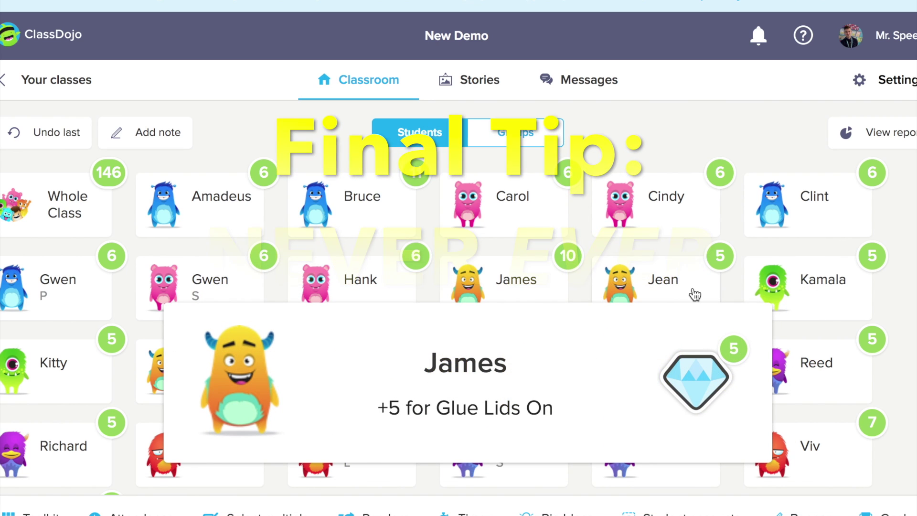
left_click(654, 301)
left_click(530, 139)
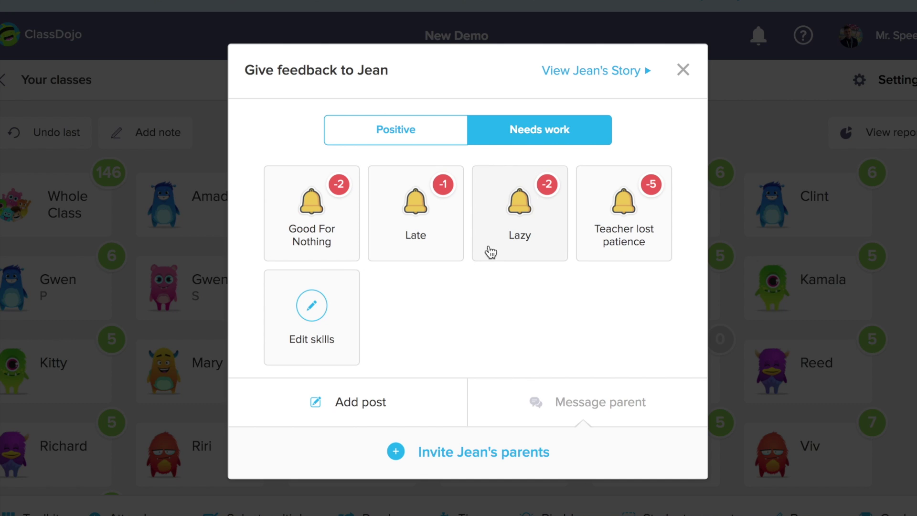
left_click(507, 248)
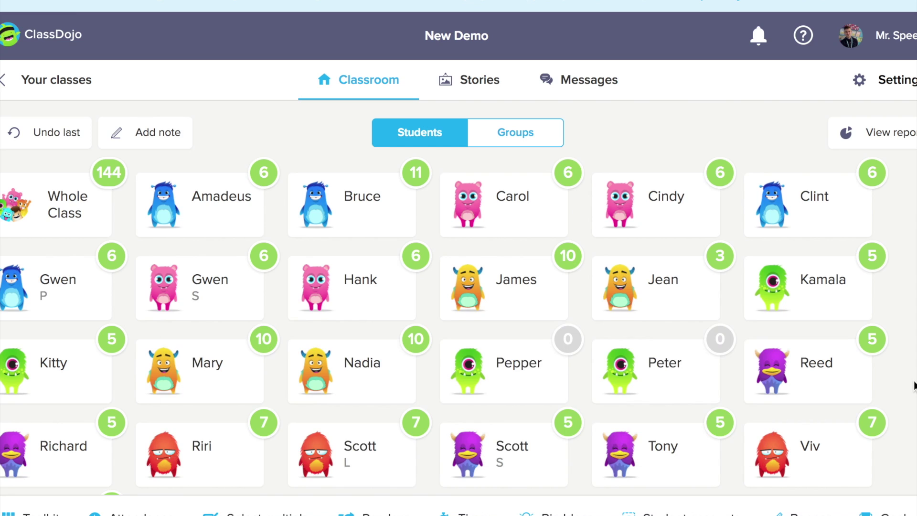
Deduct more points from the second group C student with the needs-work skills Teacher lost patience (-5) and Lazy (-2)
scroll(663, 244, "down", 2)
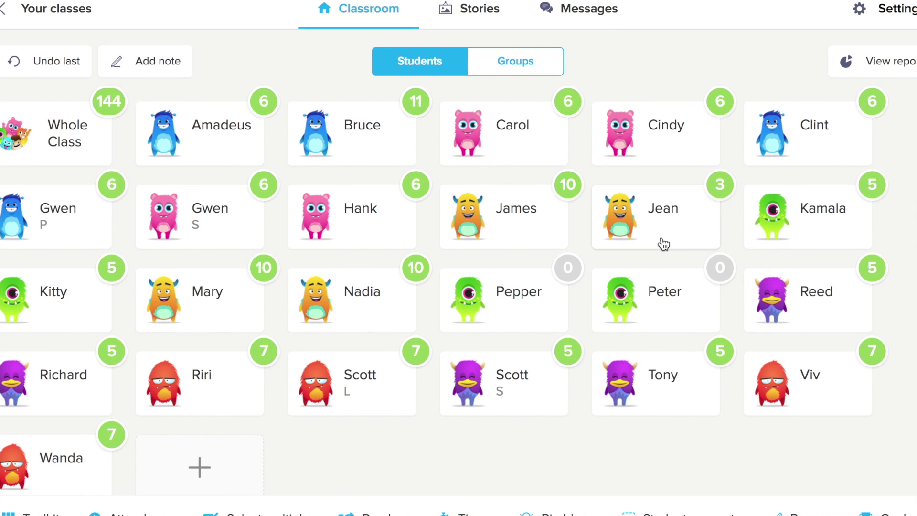
left_click(663, 244)
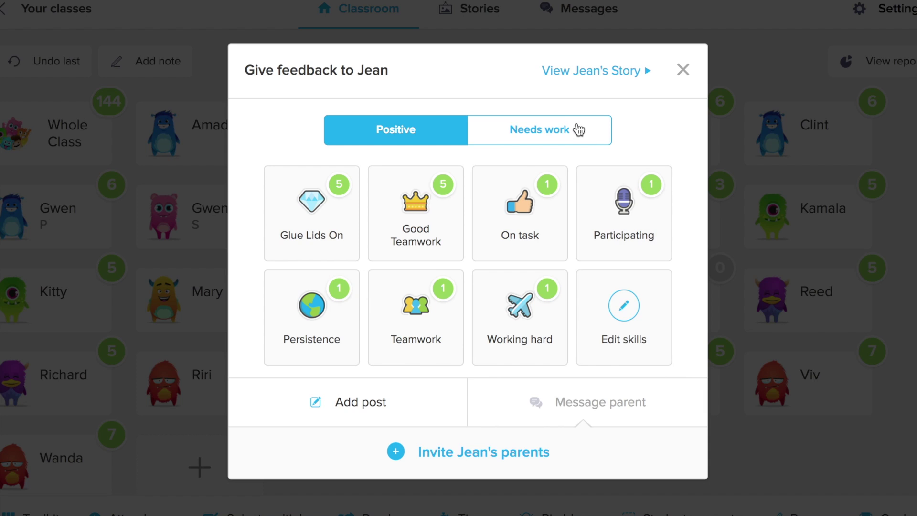
left_click(570, 131)
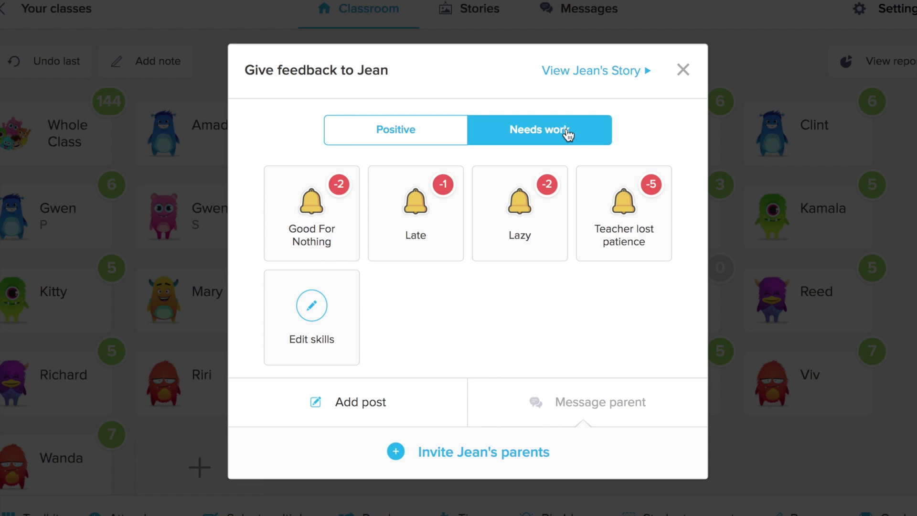
left_click(647, 257)
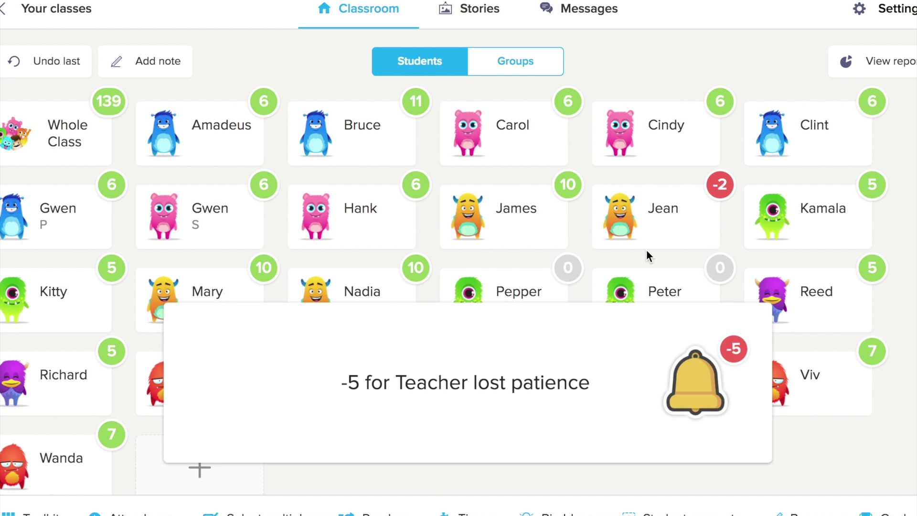
left_click(647, 253)
left_click(558, 141)
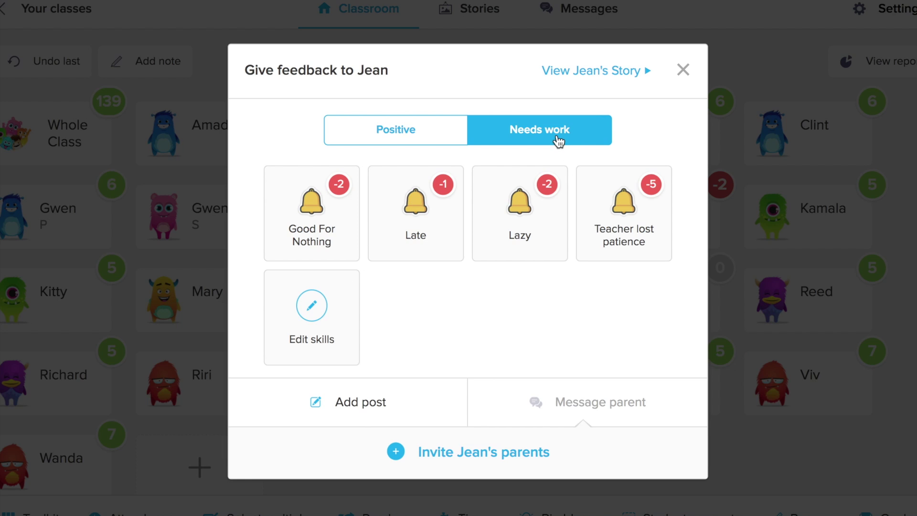
left_click(531, 248)
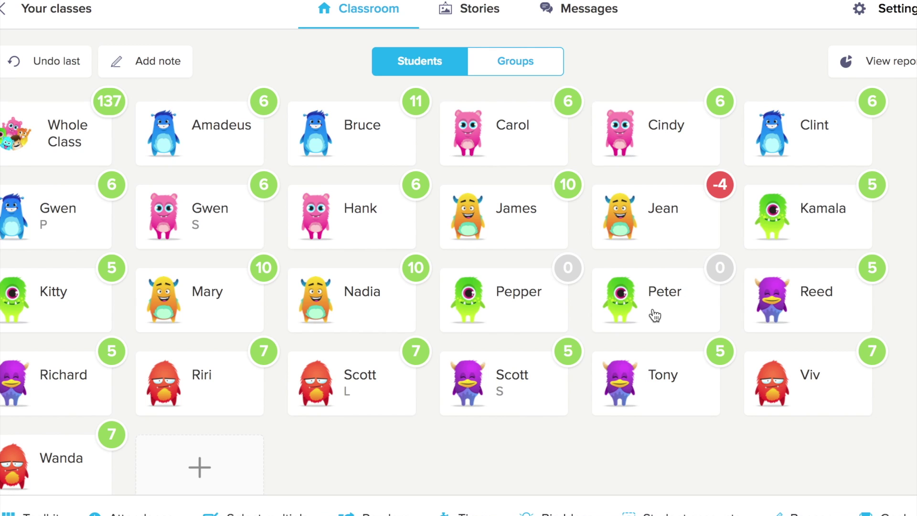
Select every student in the class and give them all the Lazy needs-work skill
left_click(257, 513)
left_click(10, 514)
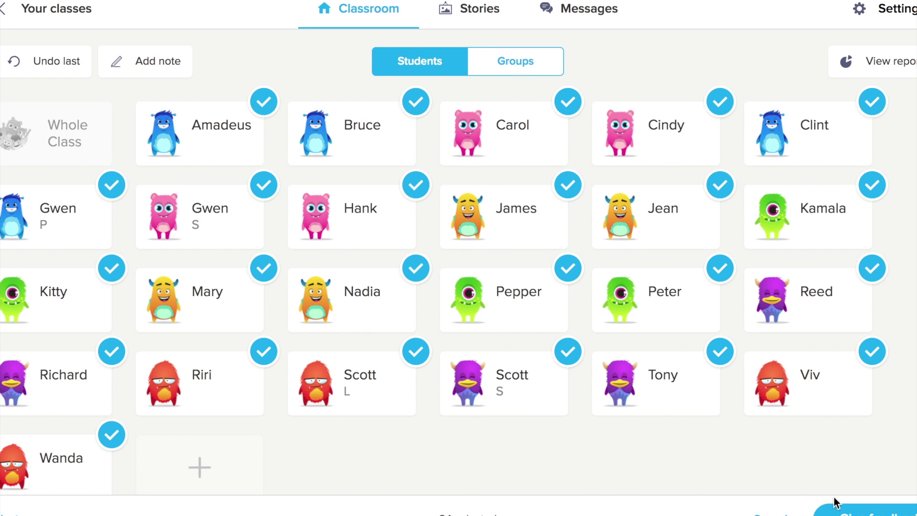
left_click(855, 511)
left_click(572, 169)
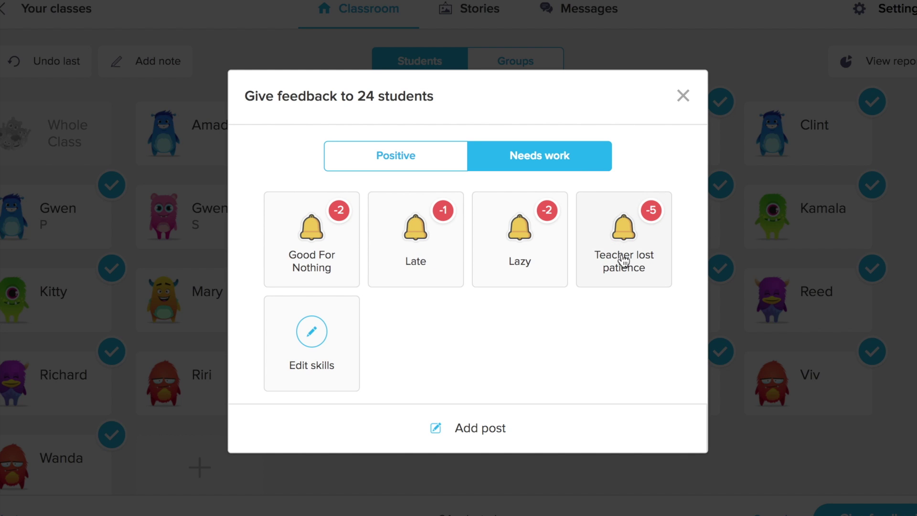
left_click(516, 263)
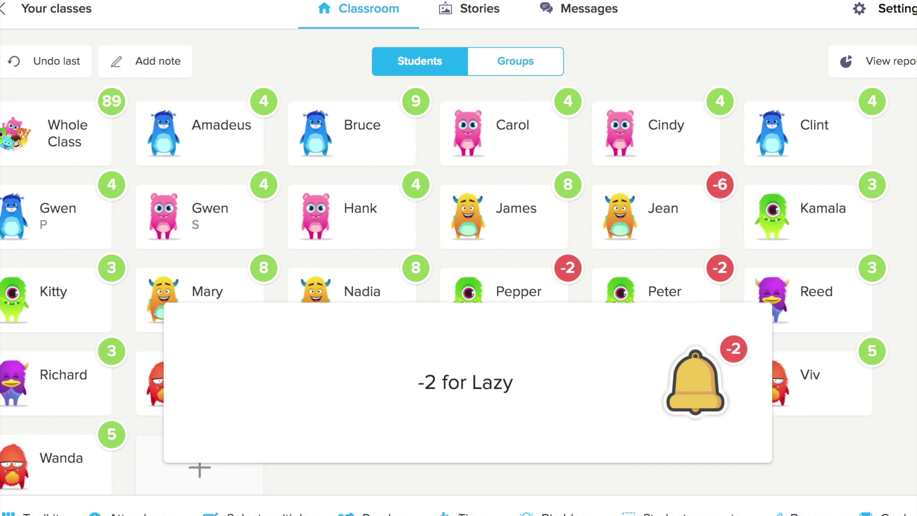
Give group C the Lazy needs-work skill and check the individual points across the student roster
left_click(496, 77)
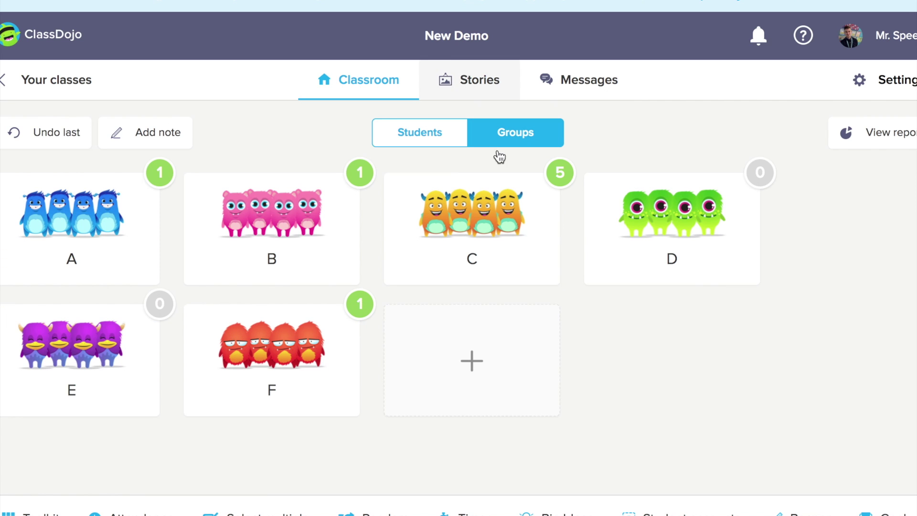
left_click(430, 187)
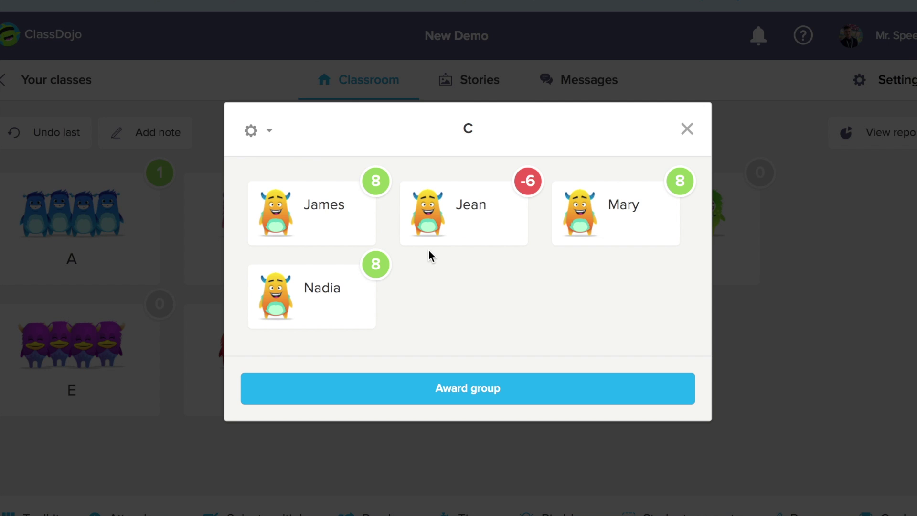
left_click(432, 389)
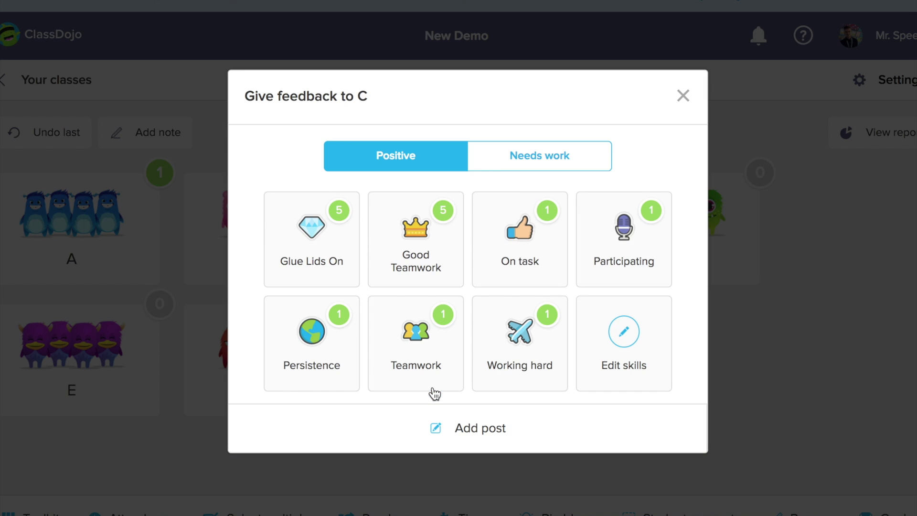
left_click(535, 170)
left_click(525, 262)
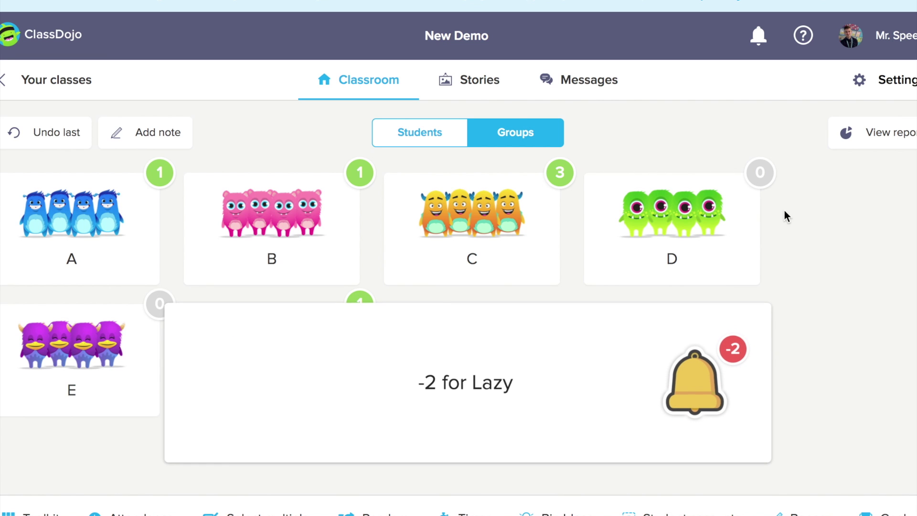
left_click(403, 139)
scroll(564, 119, "down", 1)
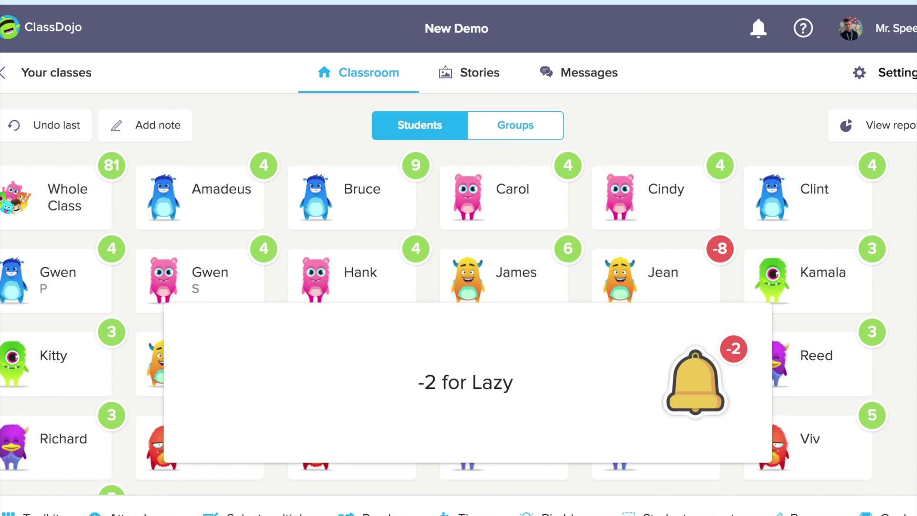
scroll(458, 258, "down", 2)
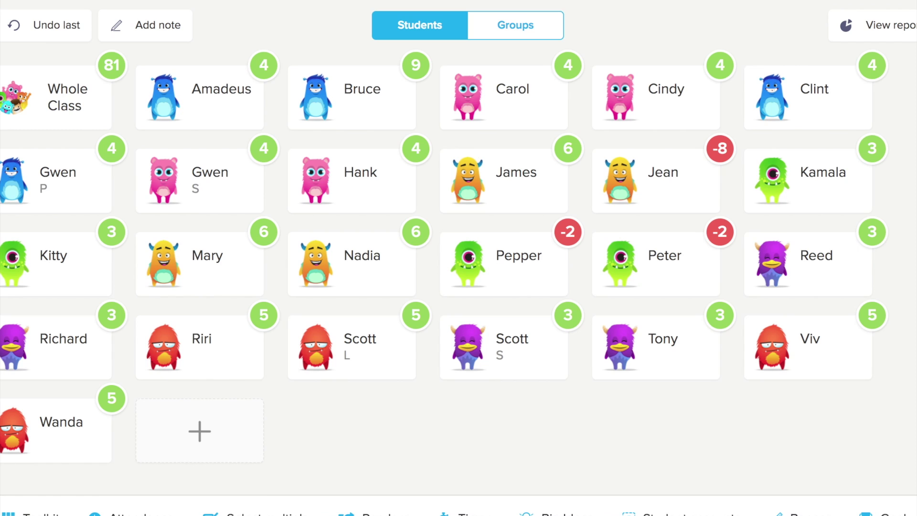